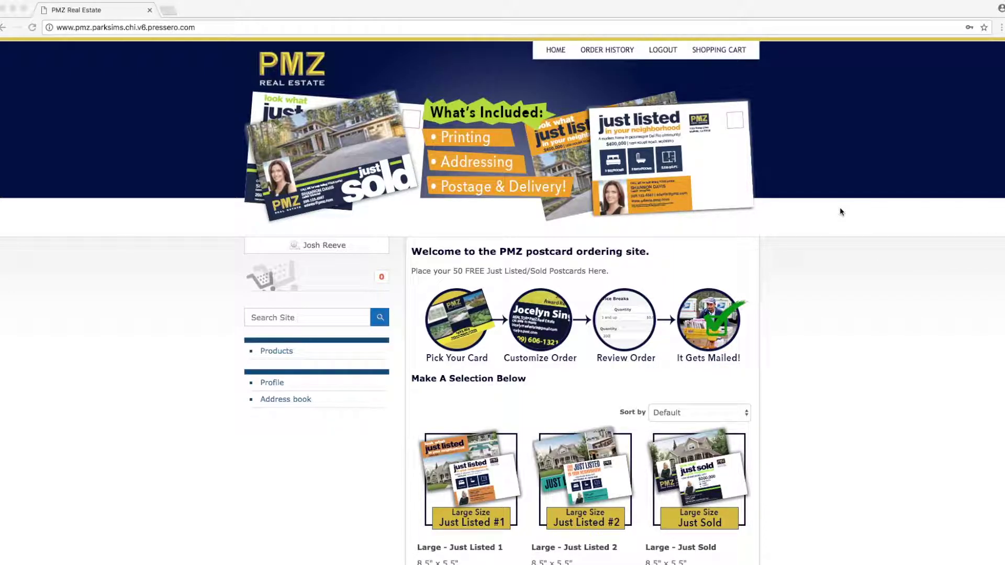
Step: Go back to the home page and open the Large - Just Listed 2 postcard product
click(333, 260)
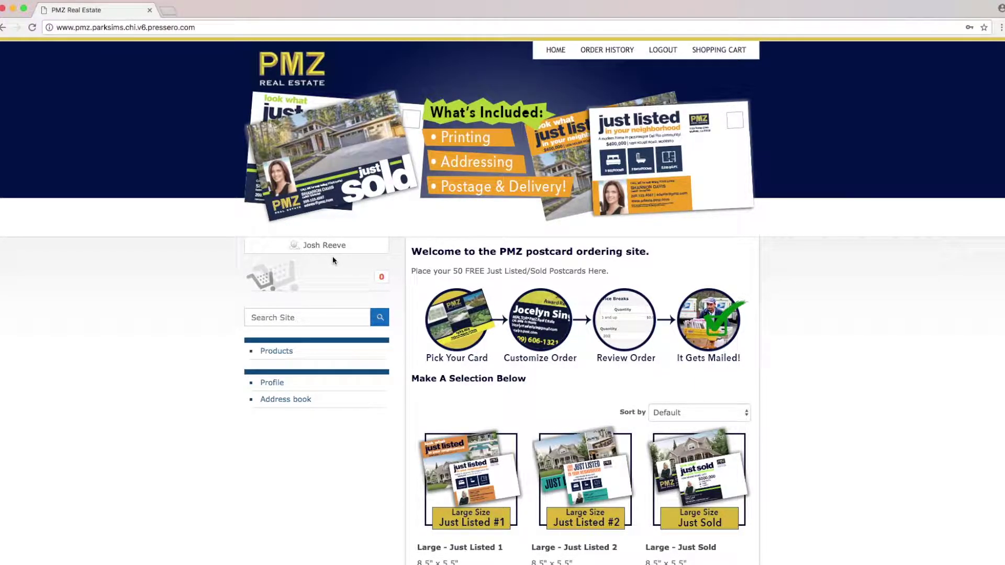
click(272, 384)
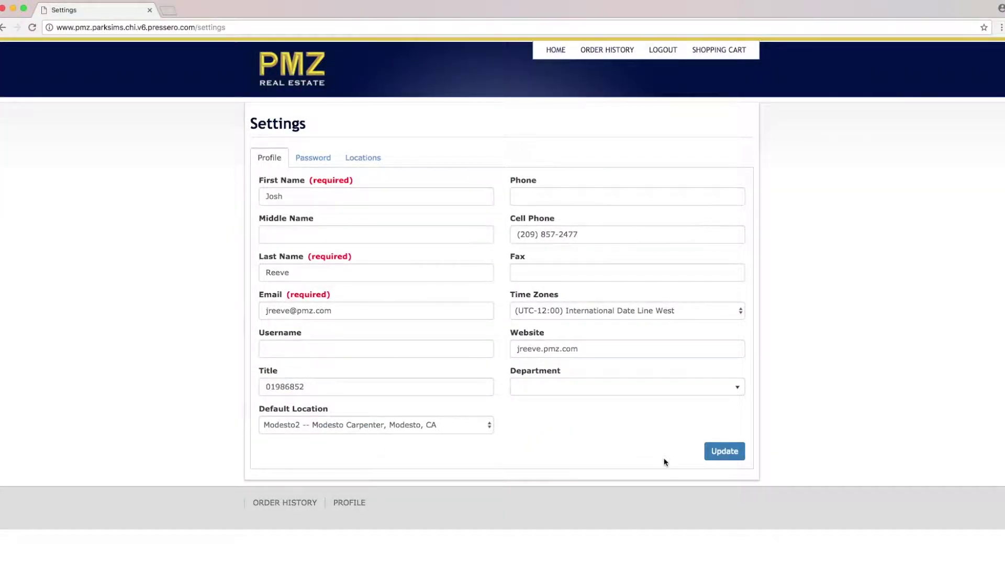
click(268, 84)
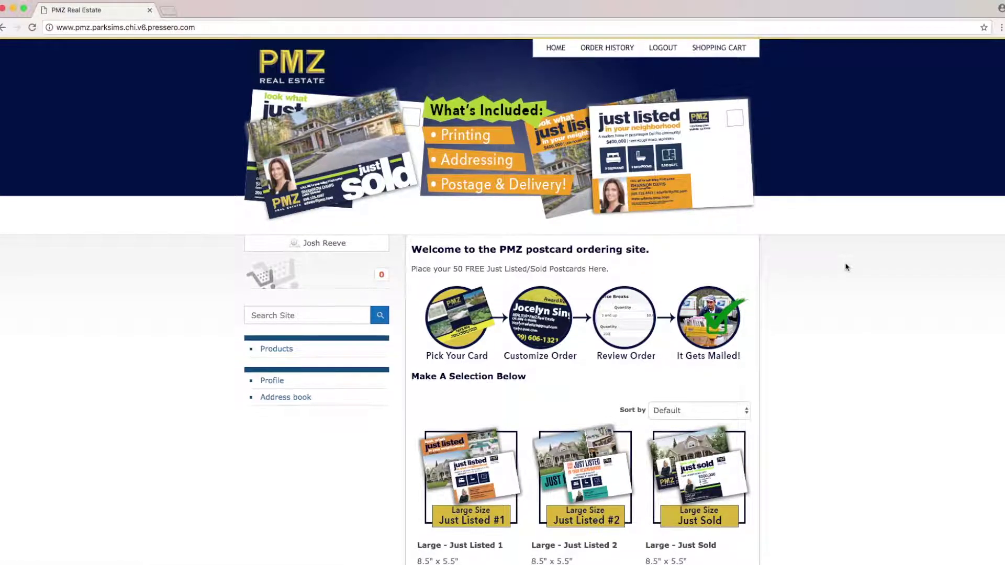
scroll(838, 288, down, 2)
scroll(836, 301, down, 3)
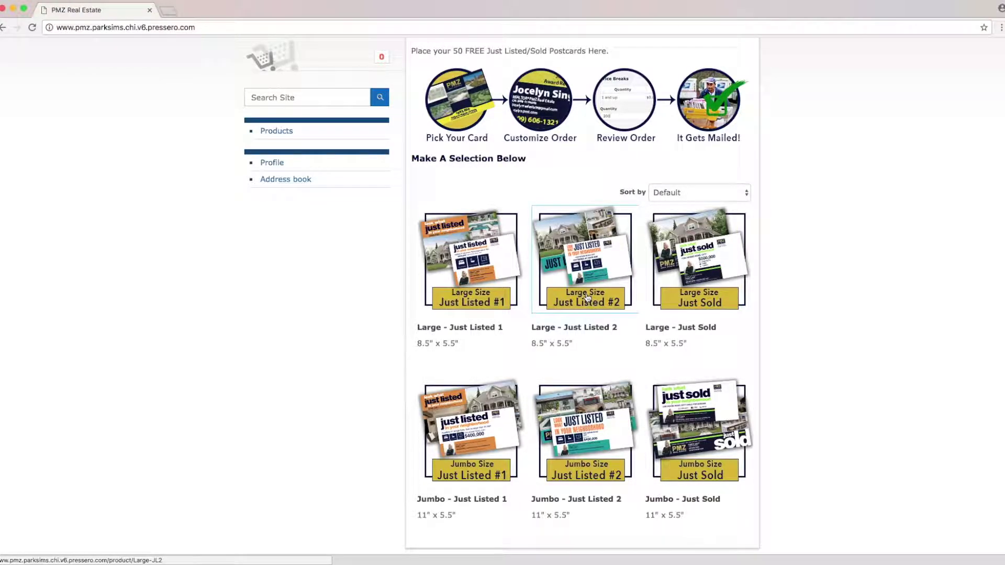
click(587, 260)
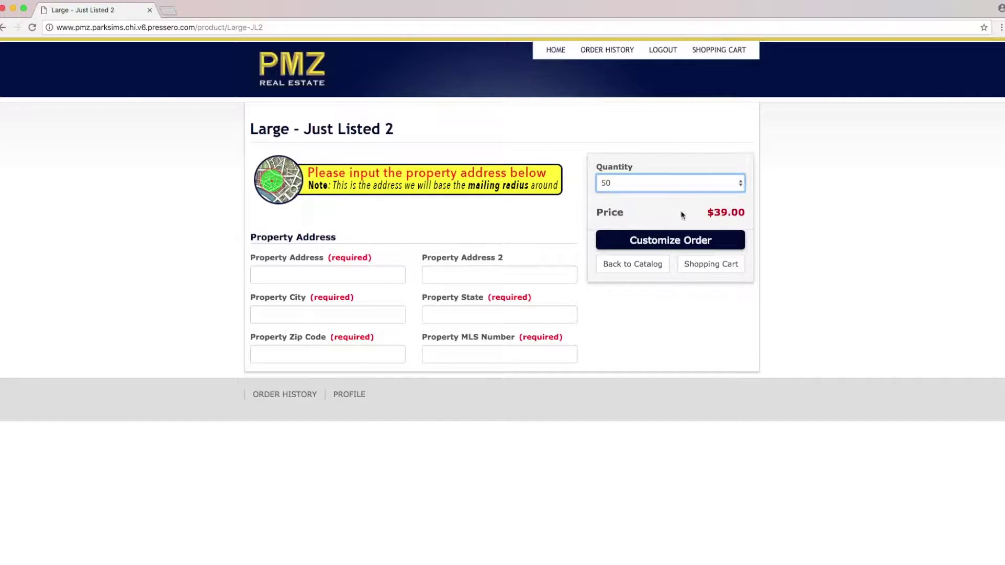
Step: Change the postcard quantity from 50 to 100, raising the price to $79.00
click(690, 183)
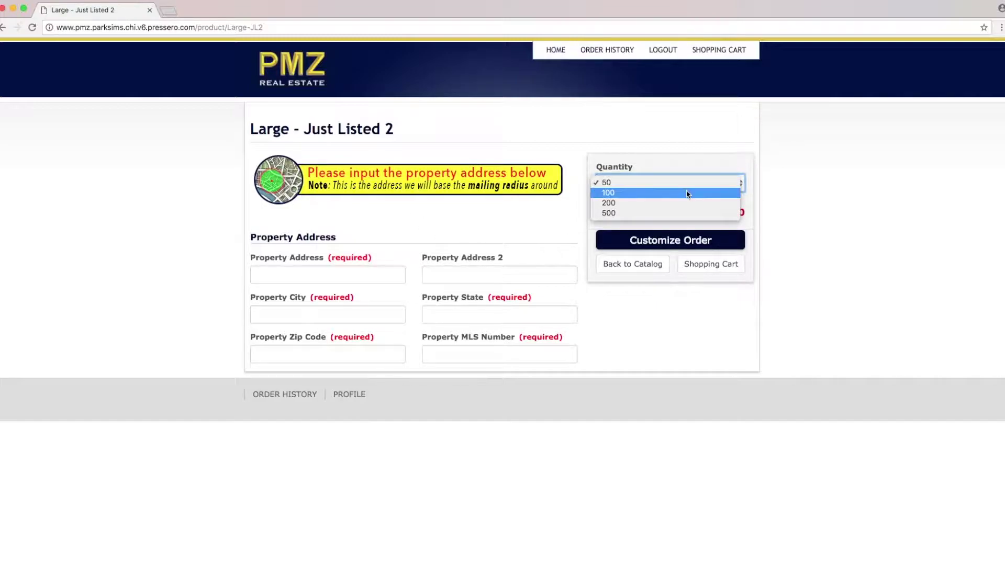
click(686, 193)
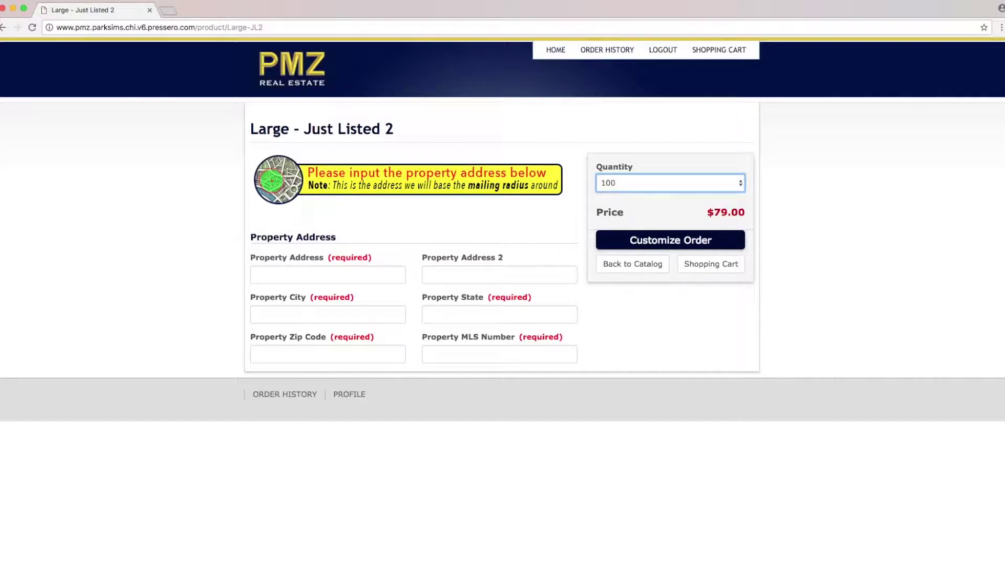
key(super+Tab)
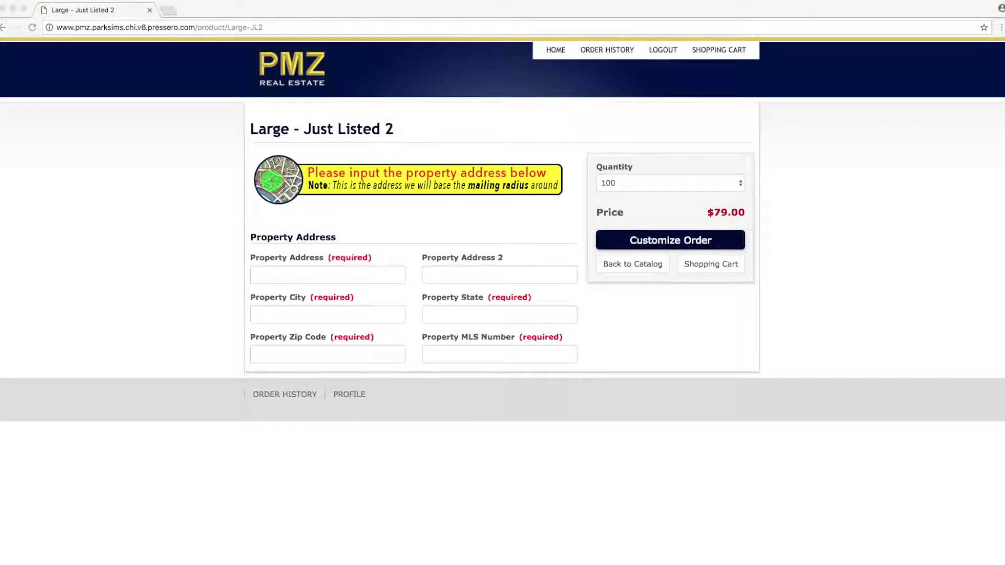
Step: Fill in the property street address, city Riverbank, state CA and zip code 95367
click(335, 271)
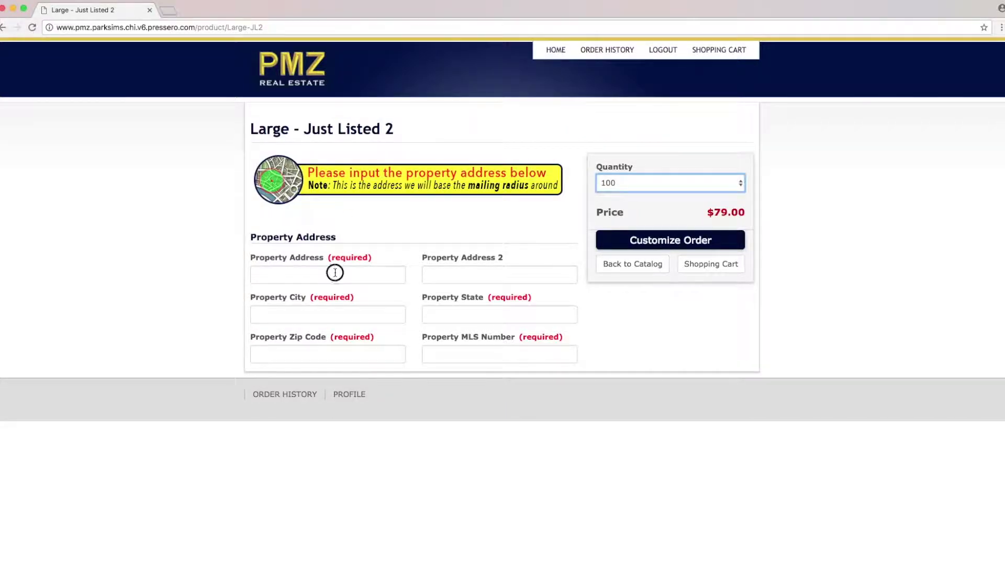
click(335, 273)
click(329, 314)
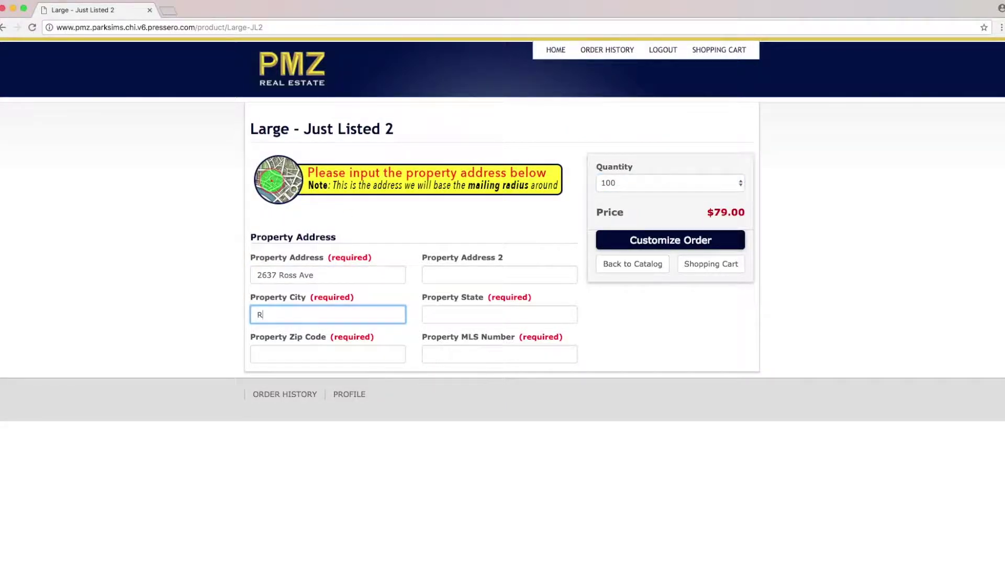
click(328, 354)
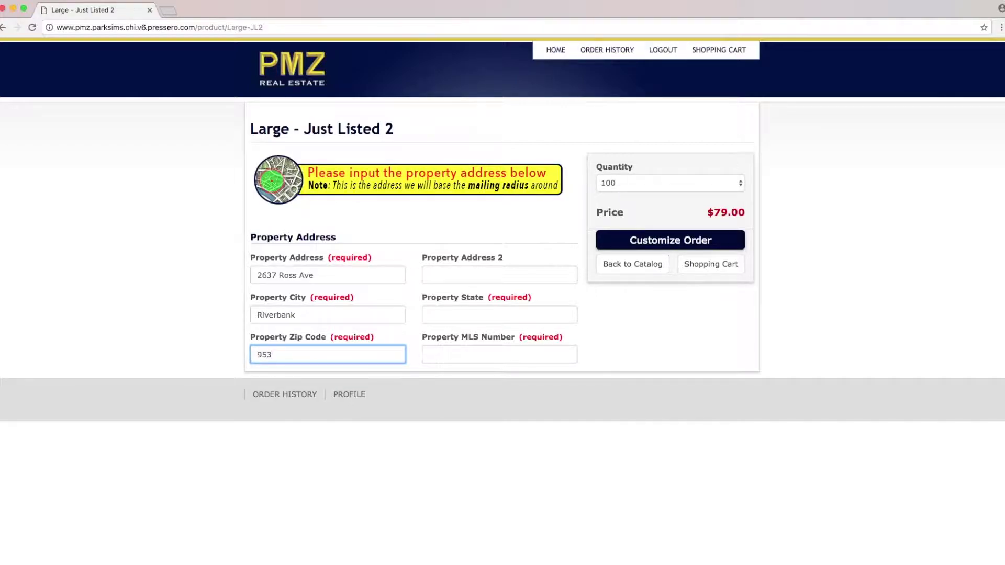
text(95367)
key(Tab)
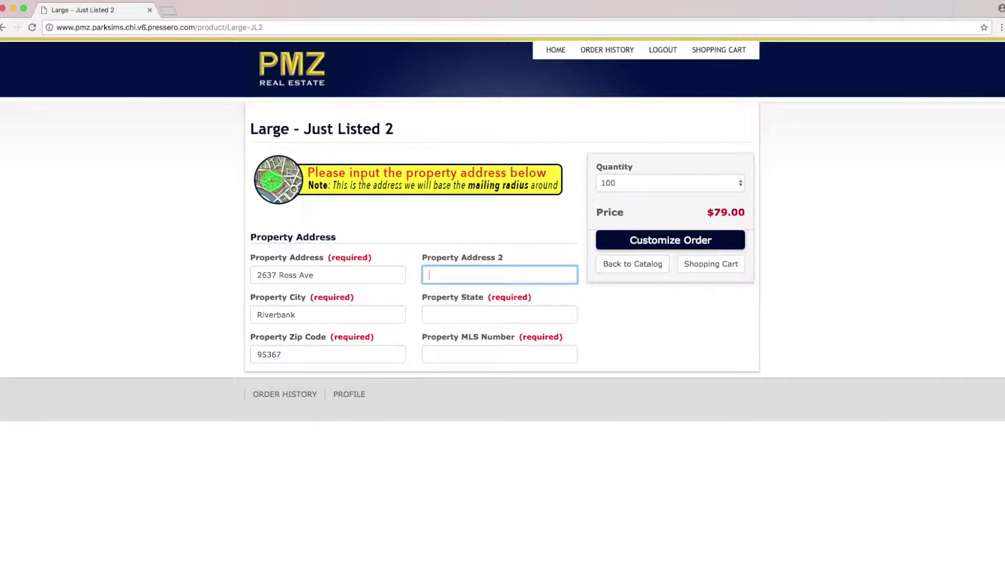
key(Tab)
key(Tab)
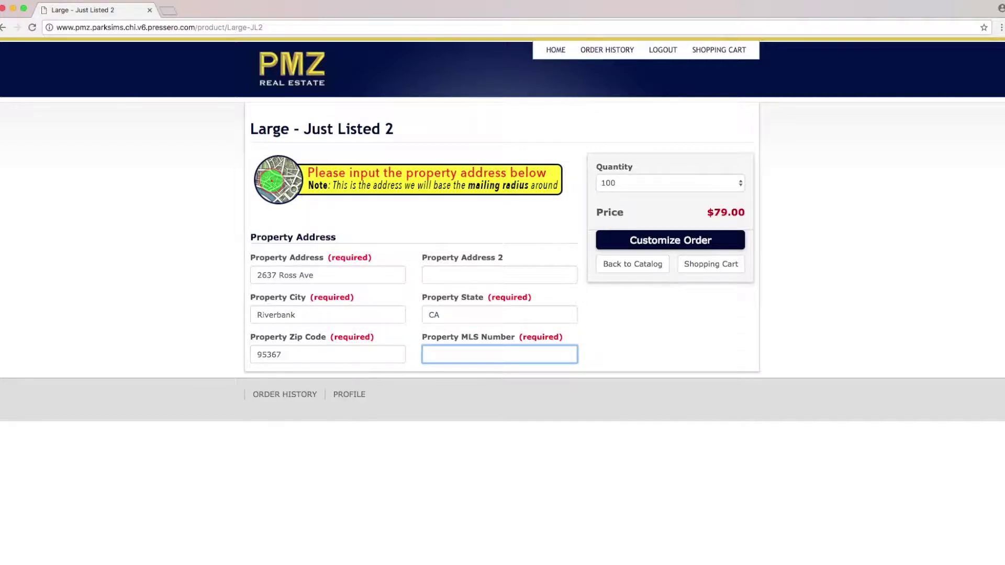
Step: Paste MLS number 17072337 into the MLS Number field
key(super+Tab)
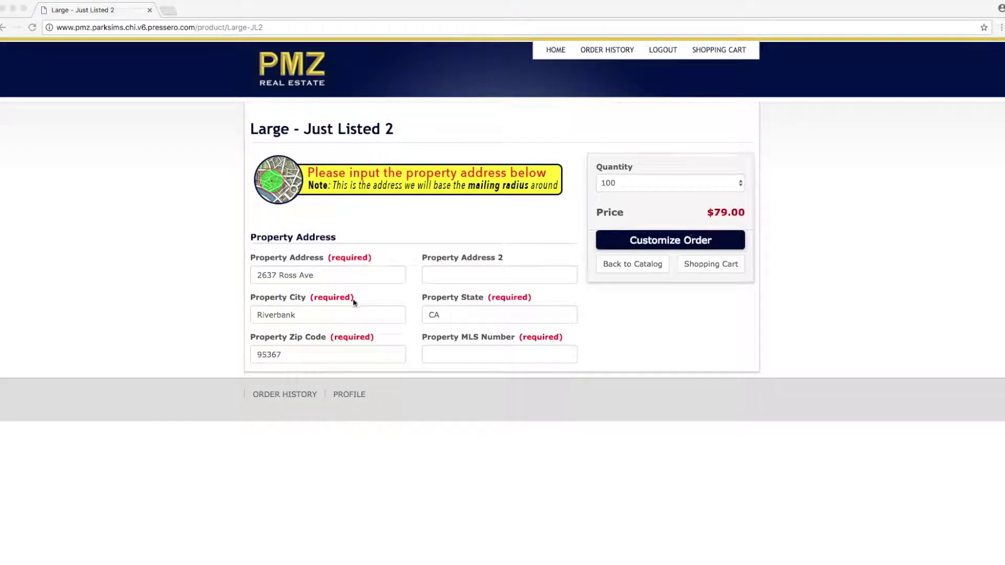
click(462, 354)
text(17072337)
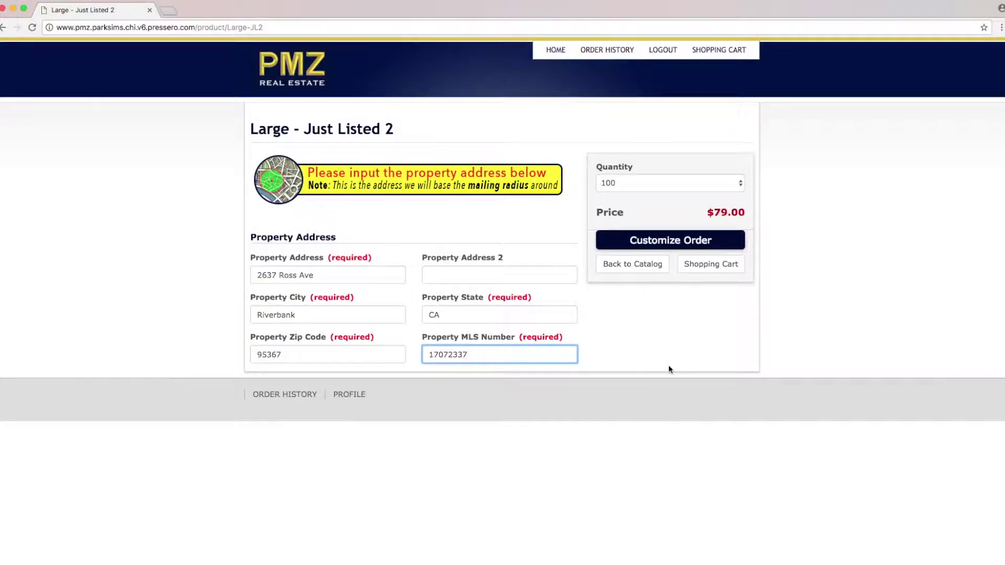
click(661, 343)
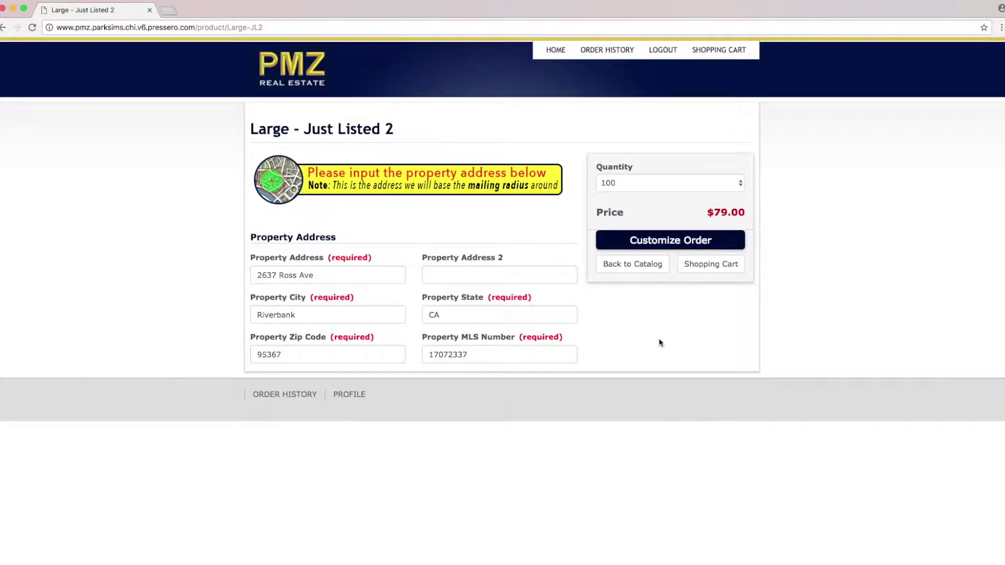
click(672, 242)
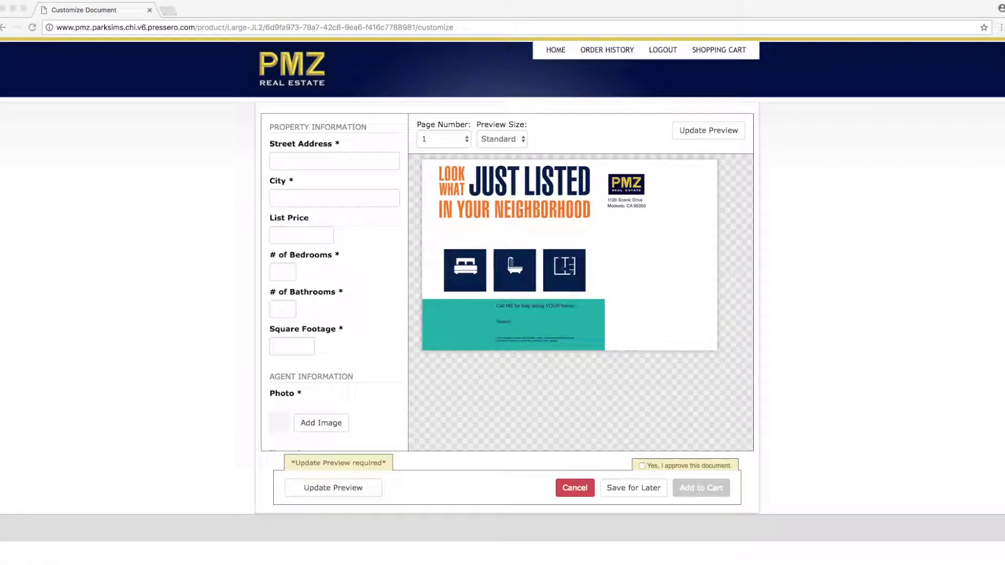
click(324, 157)
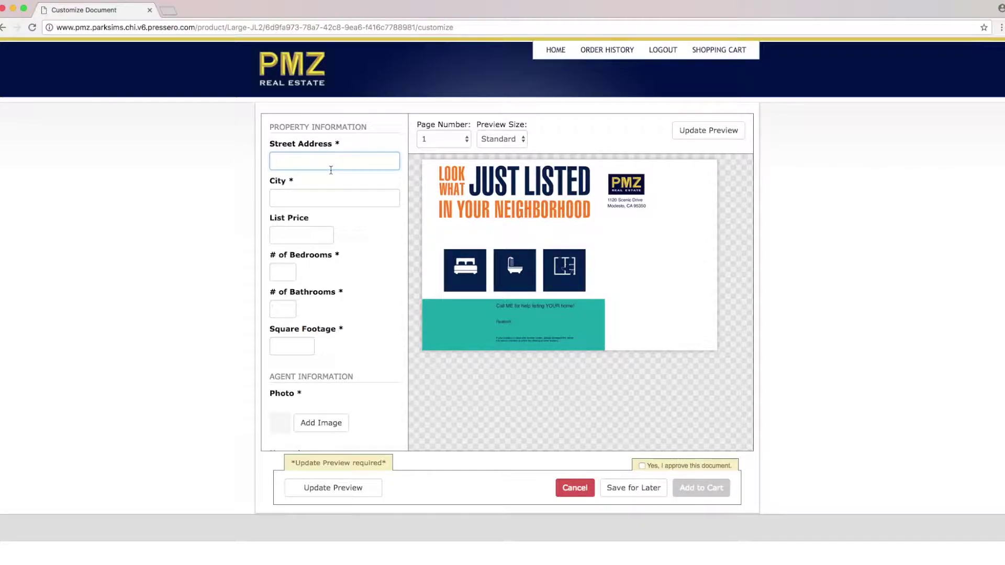
key(Tab)
text(R)
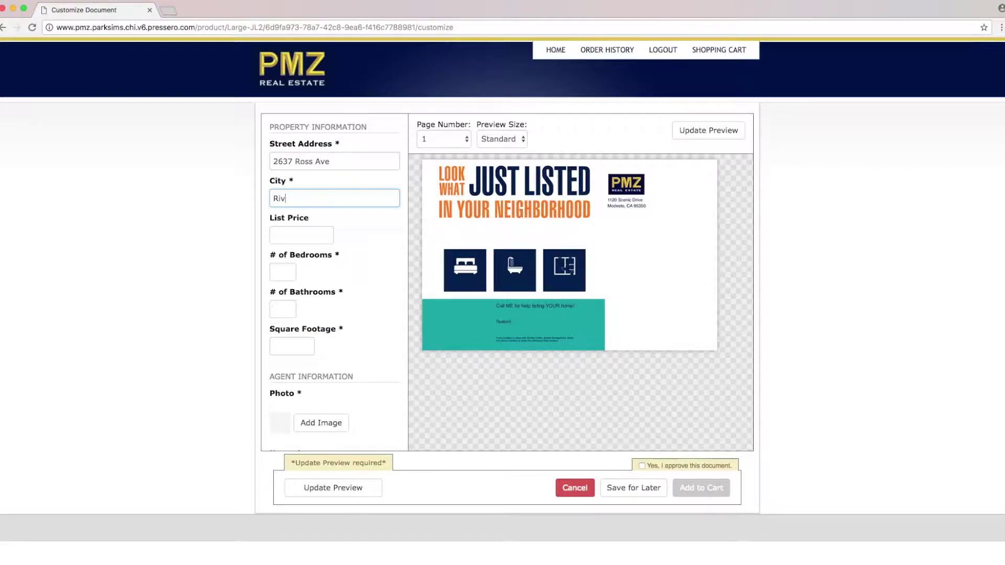
Step: Enter list price 285,000, 3 bedrooms, 2 bathrooms and 1,346 square feet
key(Tab)
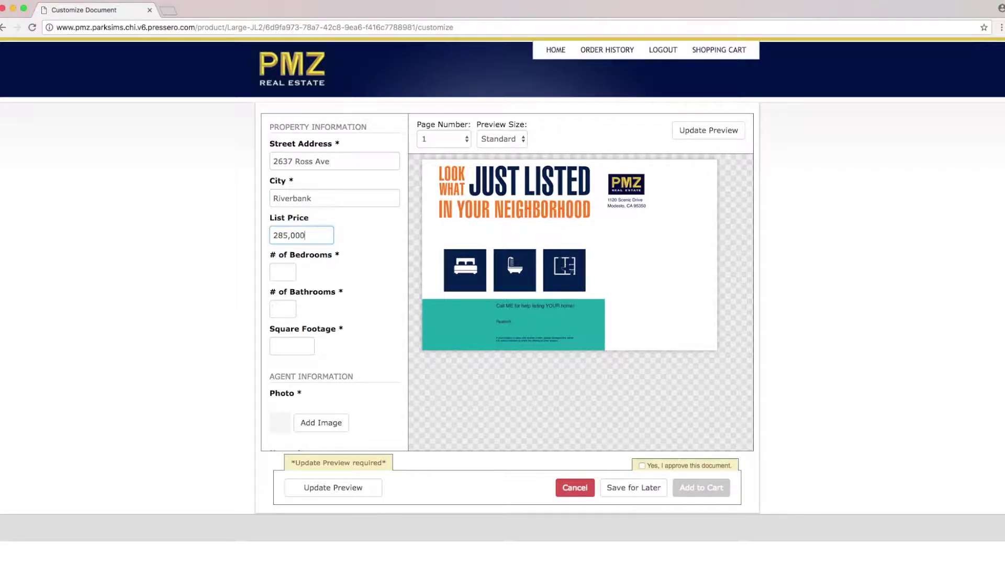
key(Tab)
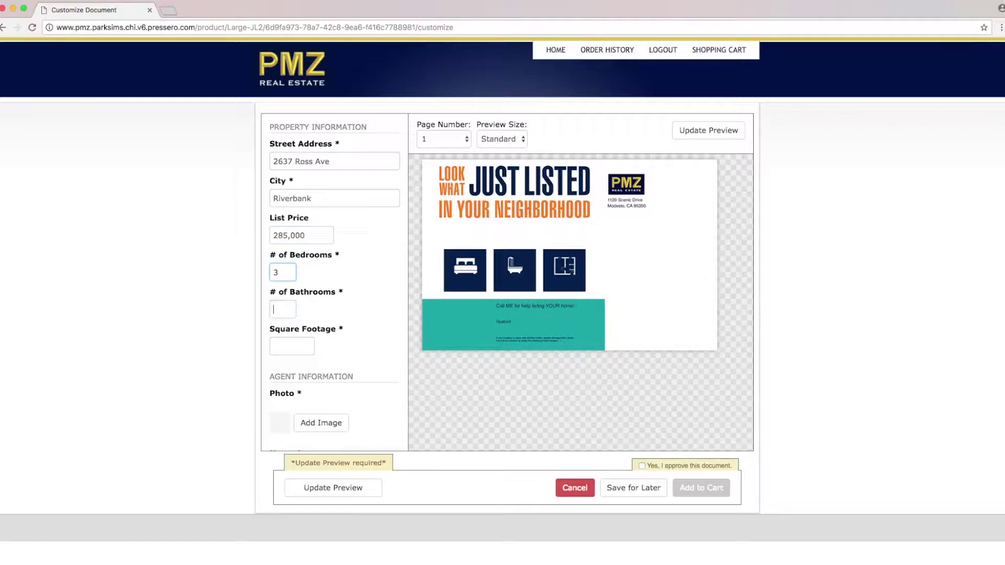
key(Tab)
key(Tab)
text(1,346)
scroll(376, 316, down, 2)
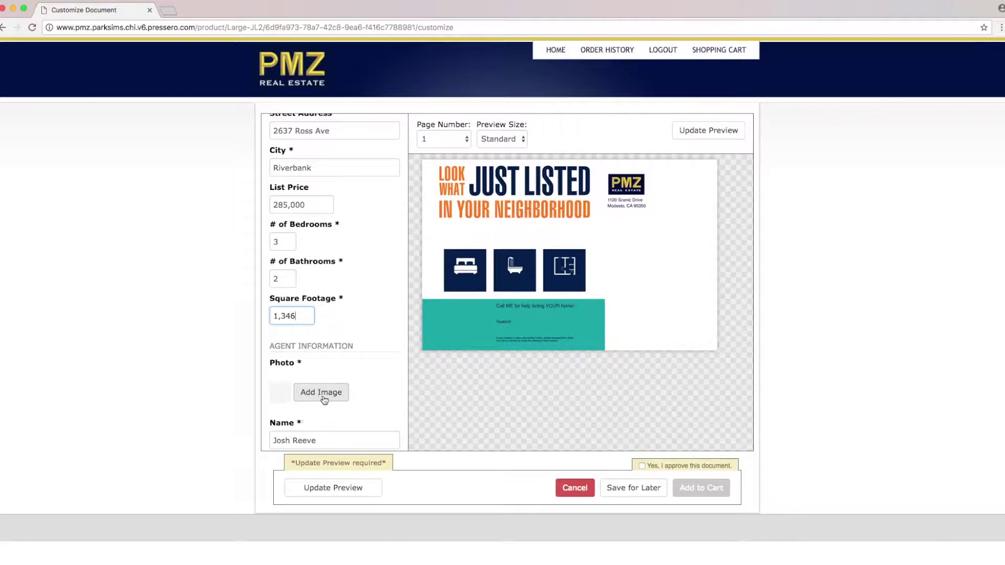
click(325, 399)
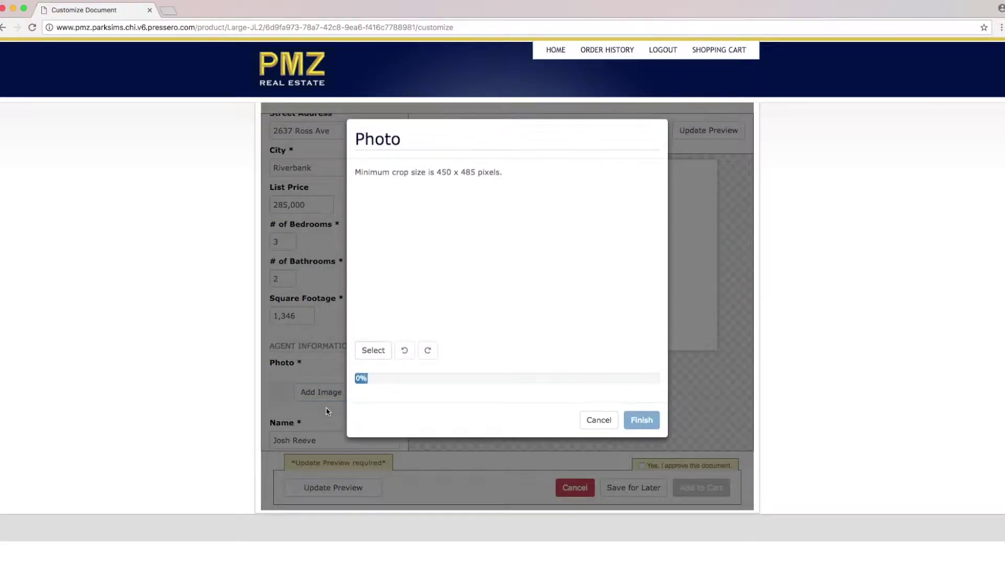
Step: Upload the agent's headshot jpg from the Desktop and crop it around the face
click(376, 352)
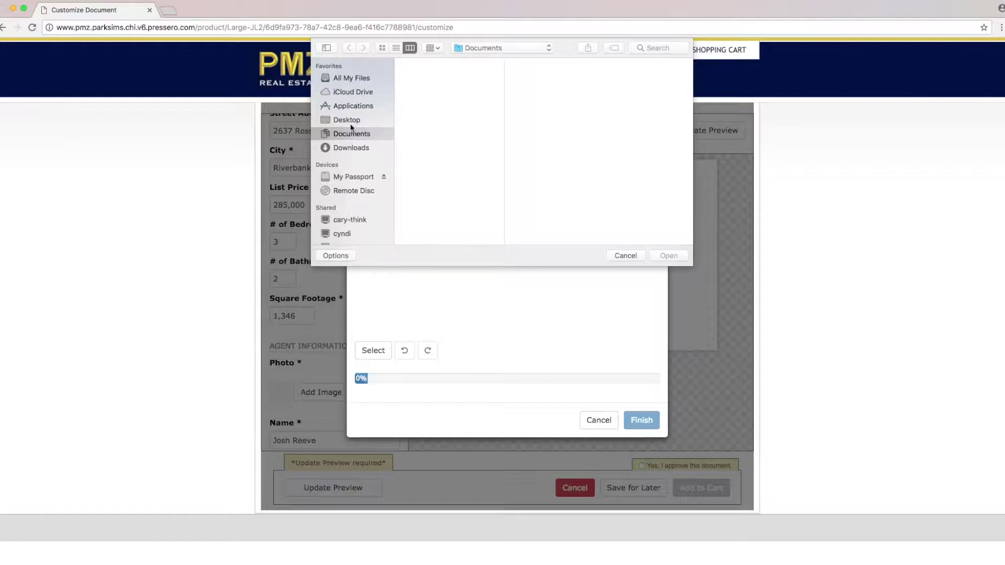
click(348, 120)
click(450, 102)
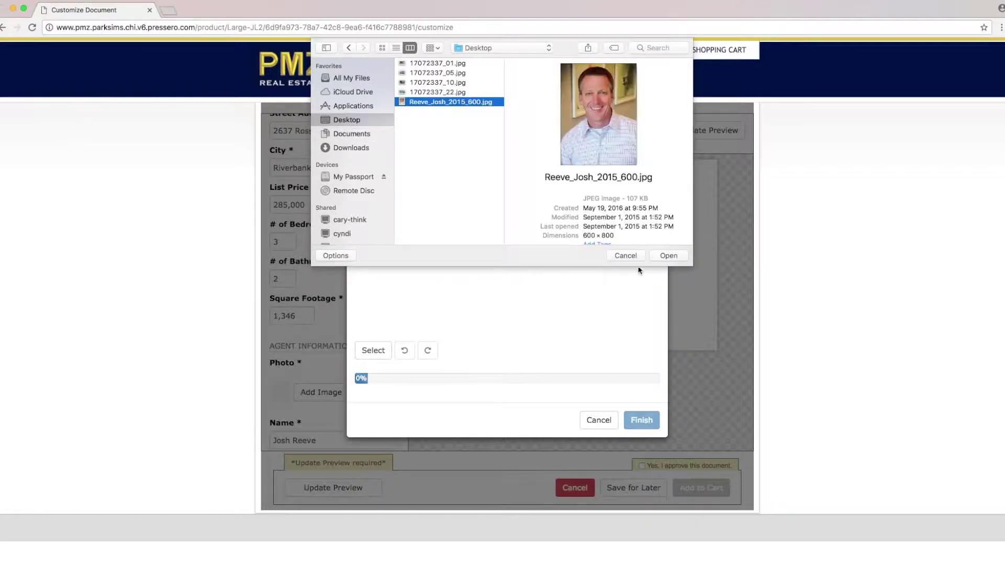
click(667, 254)
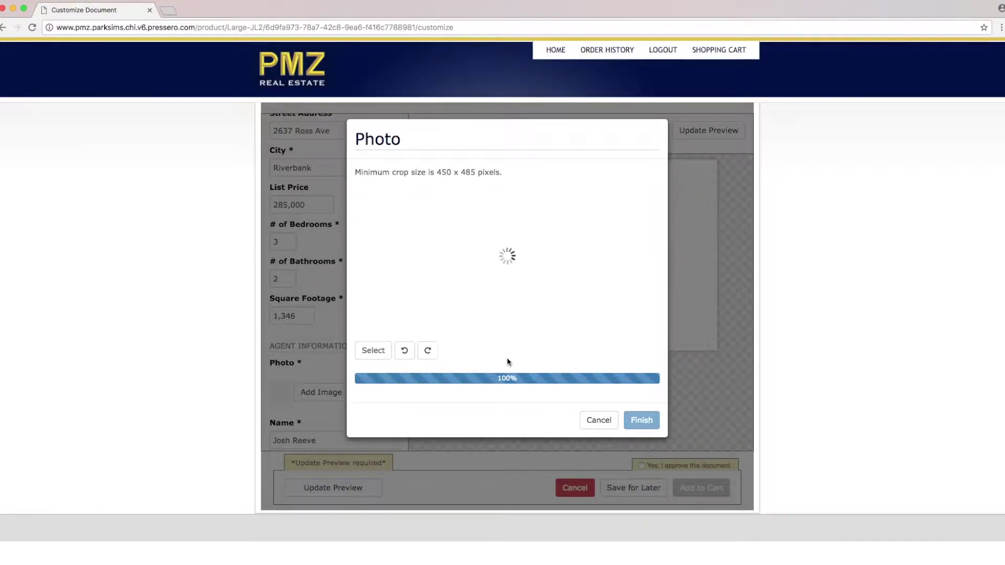
drag(515, 285, 515, 280)
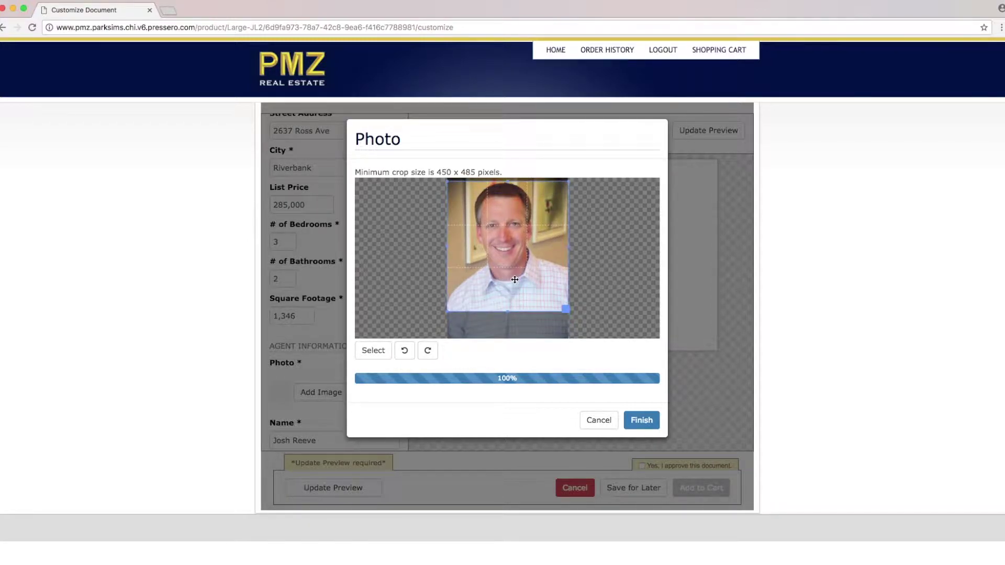
click(642, 421)
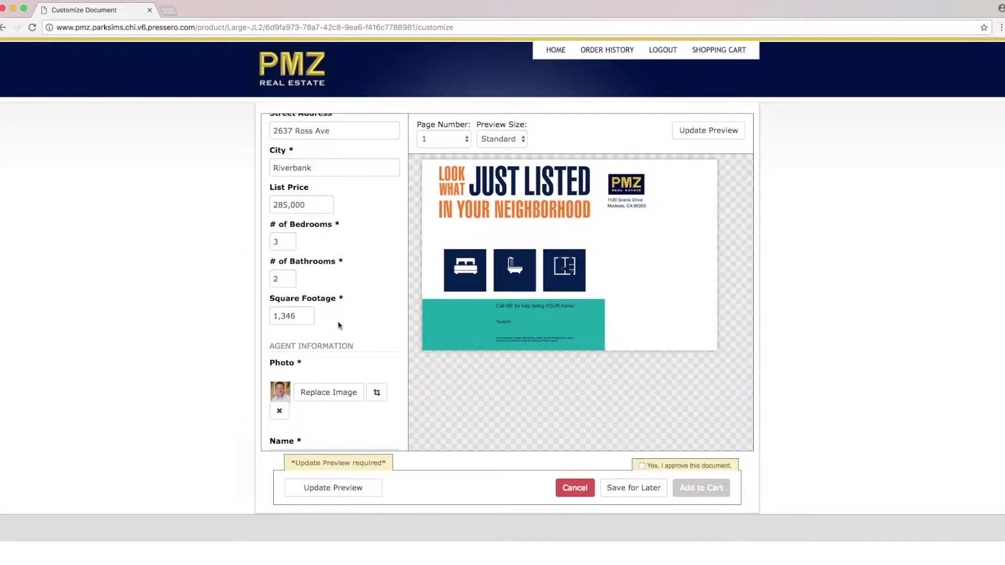
scroll(366, 291, down, 2)
scroll(356, 298, down, 4)
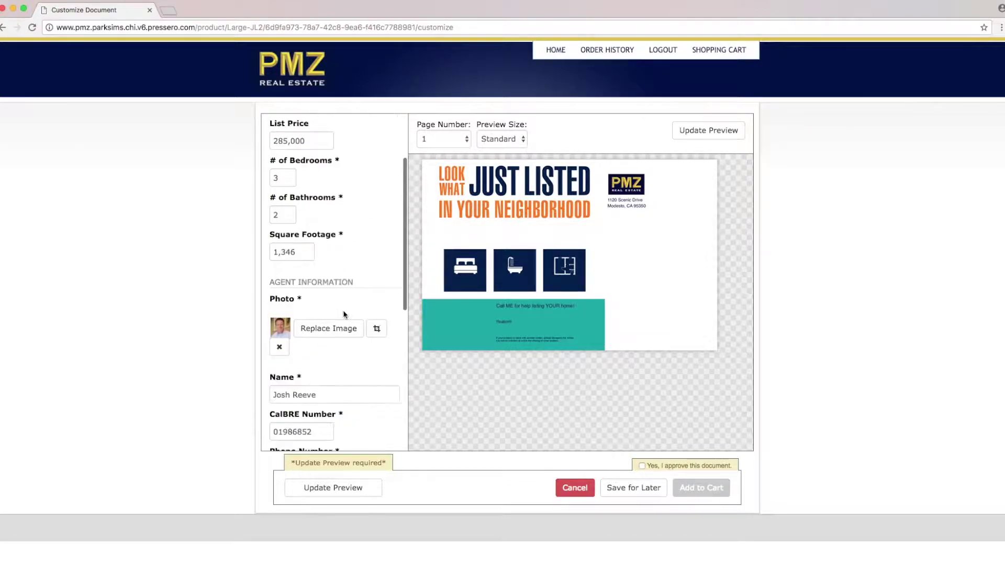
scroll(338, 283, down, 3)
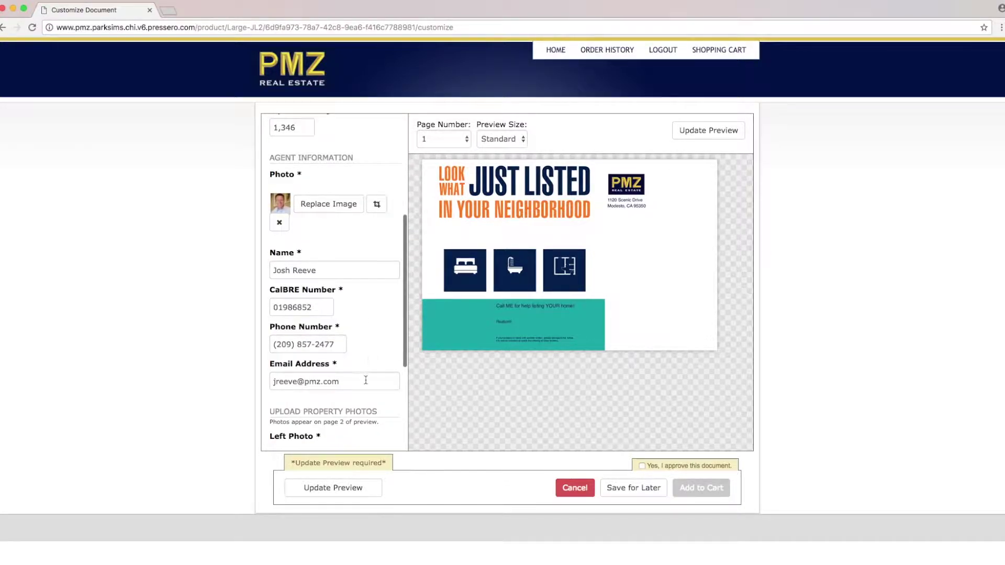
click(290, 374)
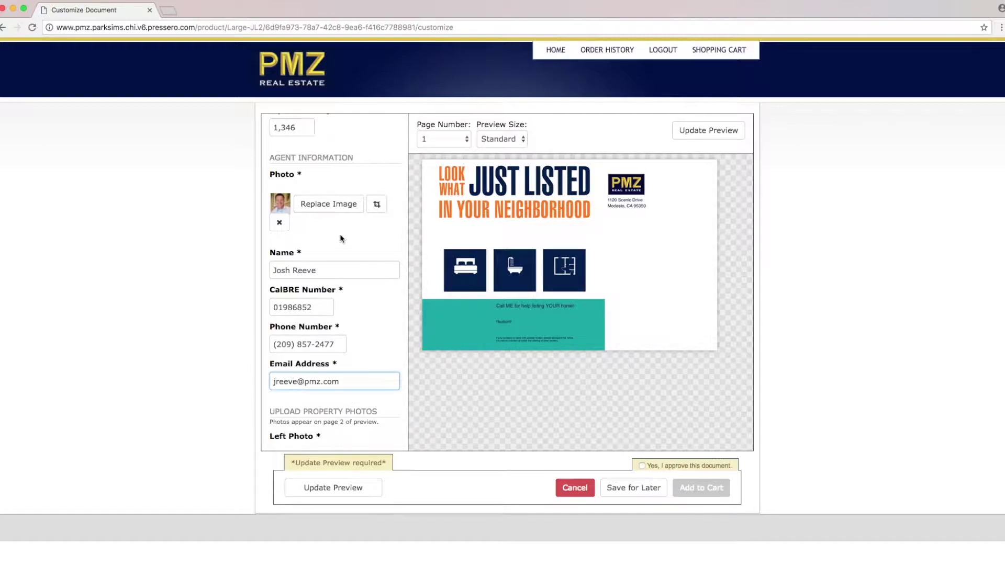
Step: Refresh the proof preview so it shows the entered agent details
scroll(380, 340, down, 1)
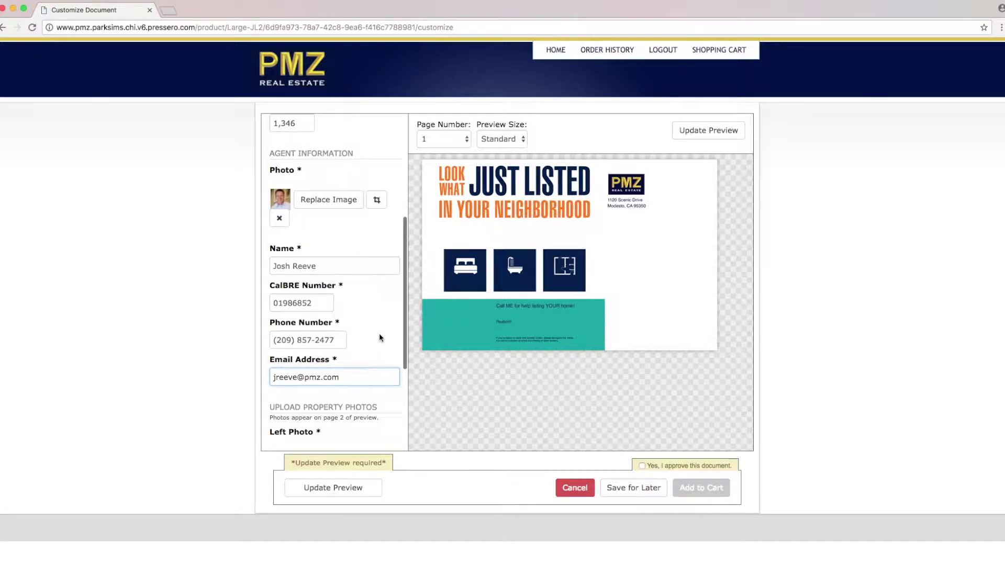
scroll(375, 362, down, 1)
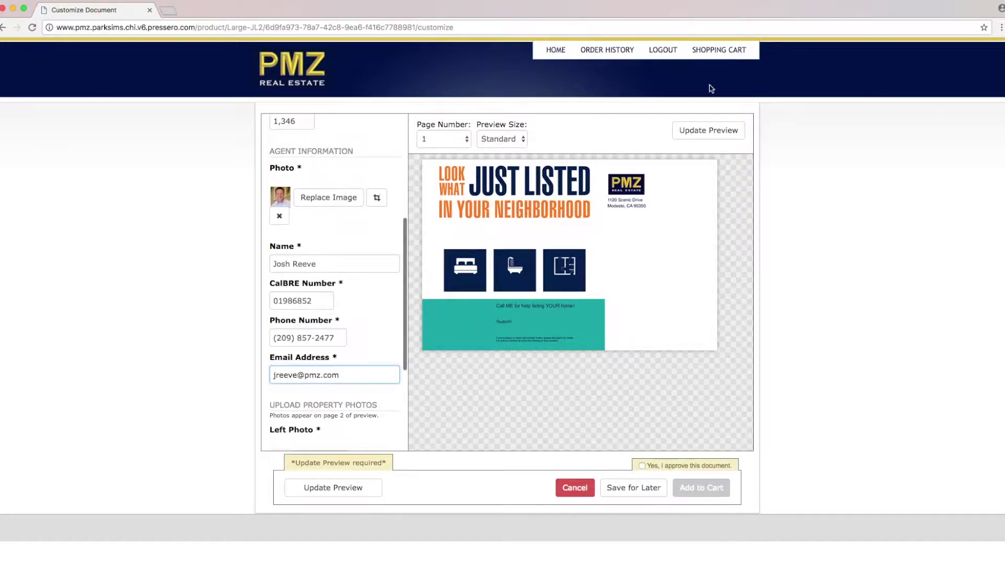
click(700, 134)
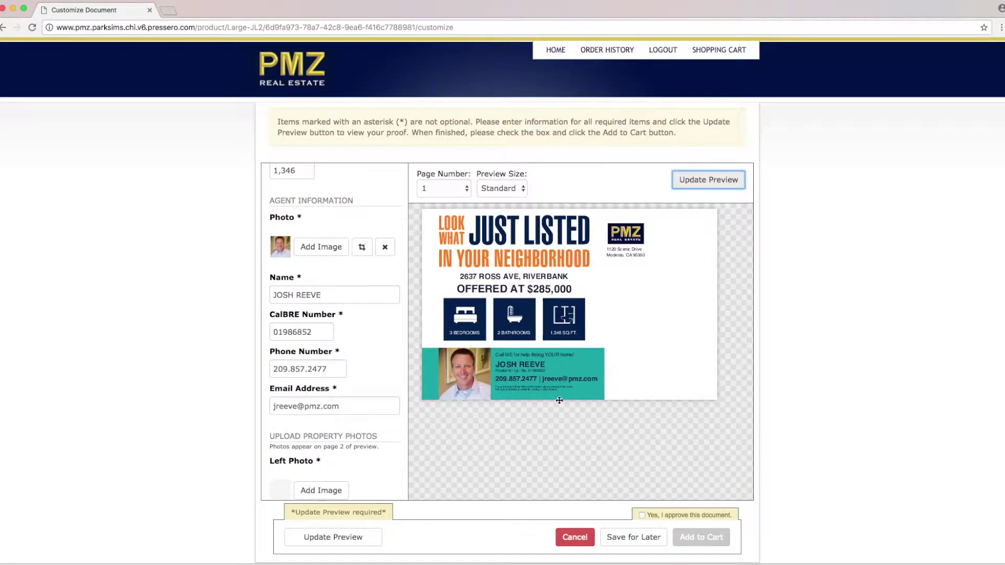
Step: Scroll down to the property photos section and switch the proof preview to page 2
scroll(439, 327, down, 1)
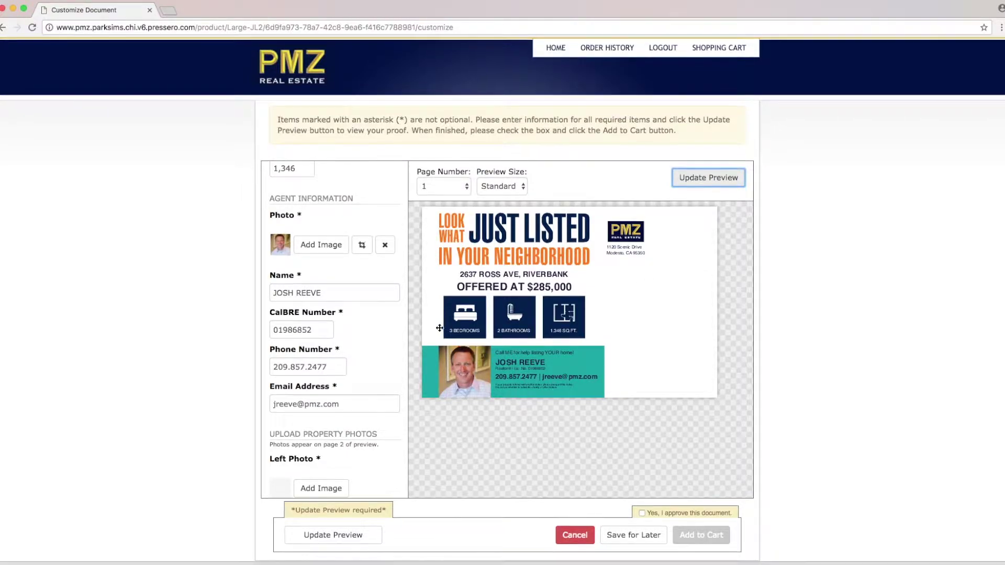
scroll(440, 328, down, 1)
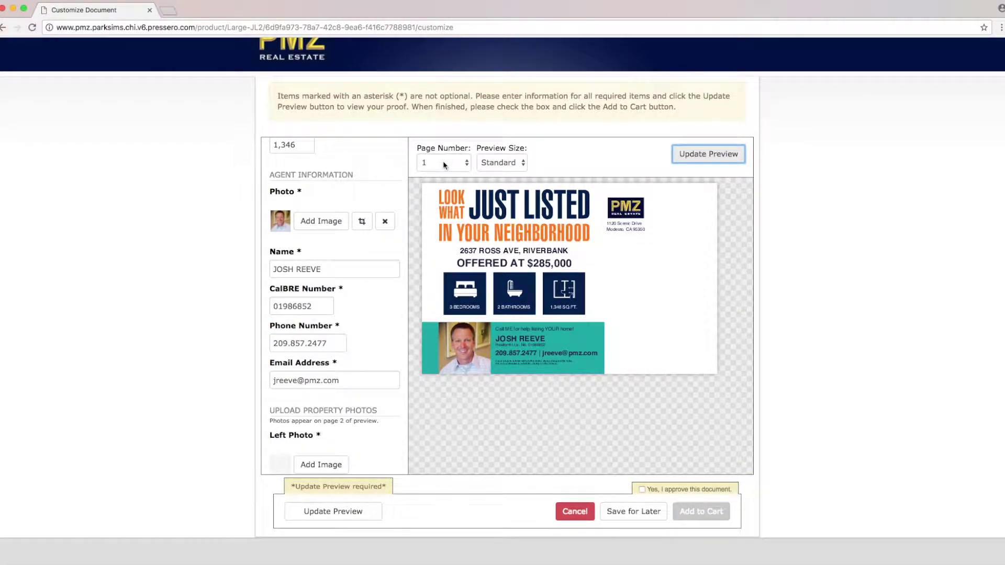
scroll(379, 233, down, 5)
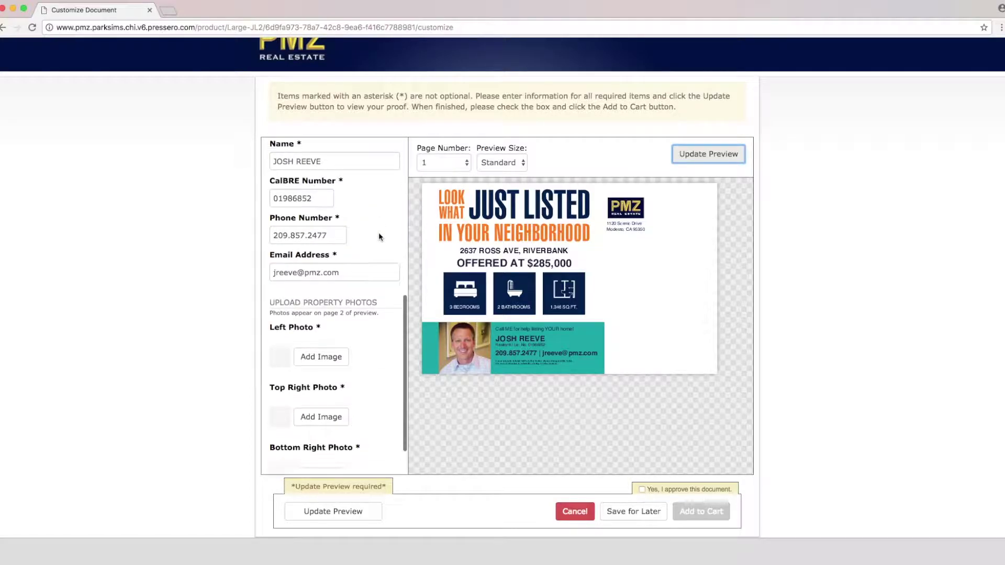
scroll(379, 237, down, 3)
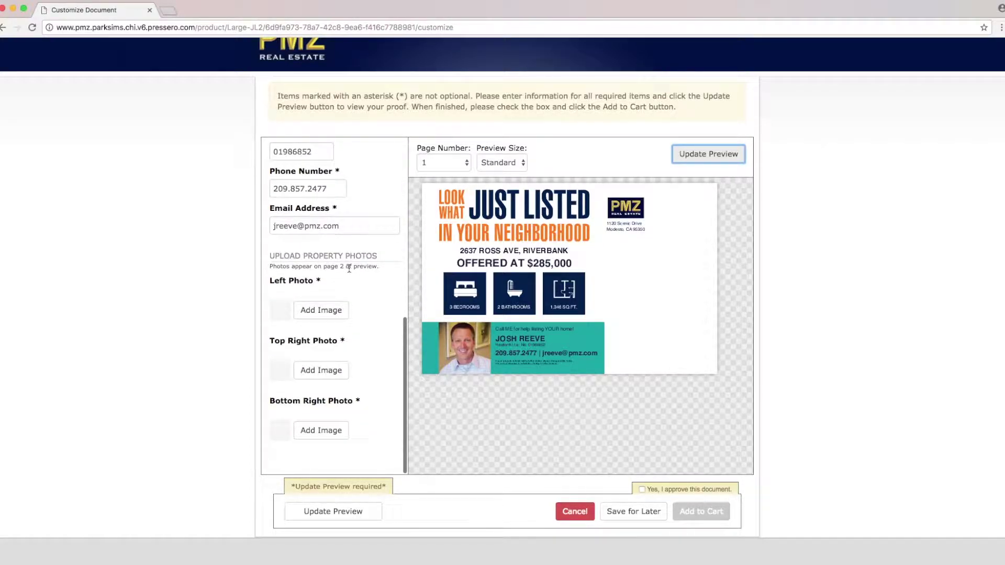
click(349, 269)
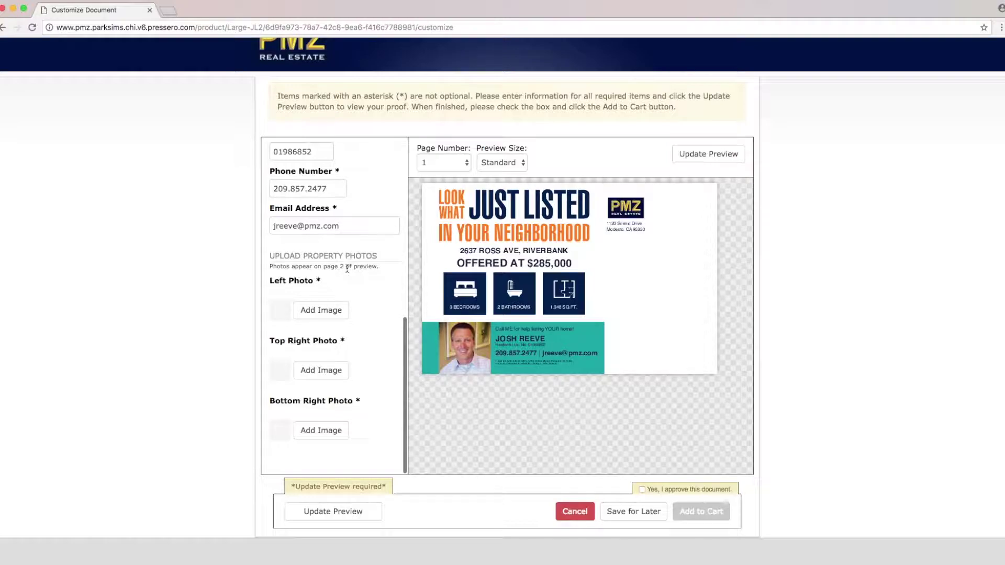
click(440, 166)
Step: Show proof page 2 and upload 17072337_01.jpg as the left property photo
click(438, 171)
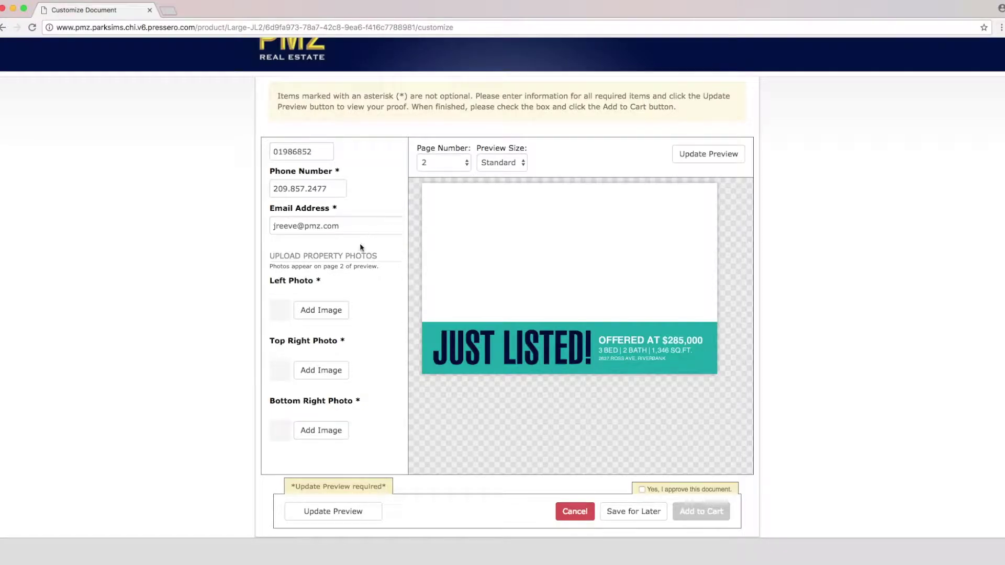
click(323, 313)
click(383, 321)
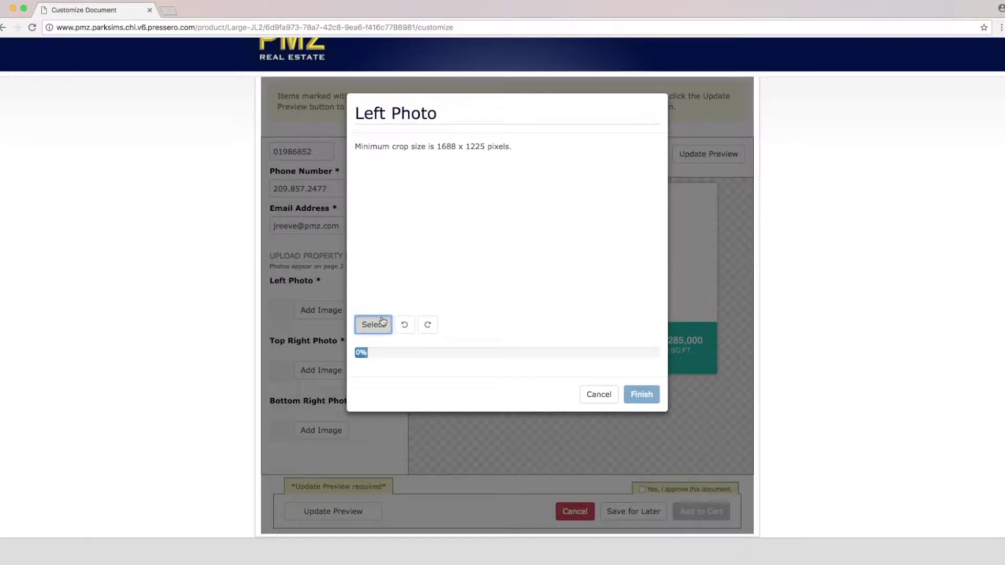
click(445, 64)
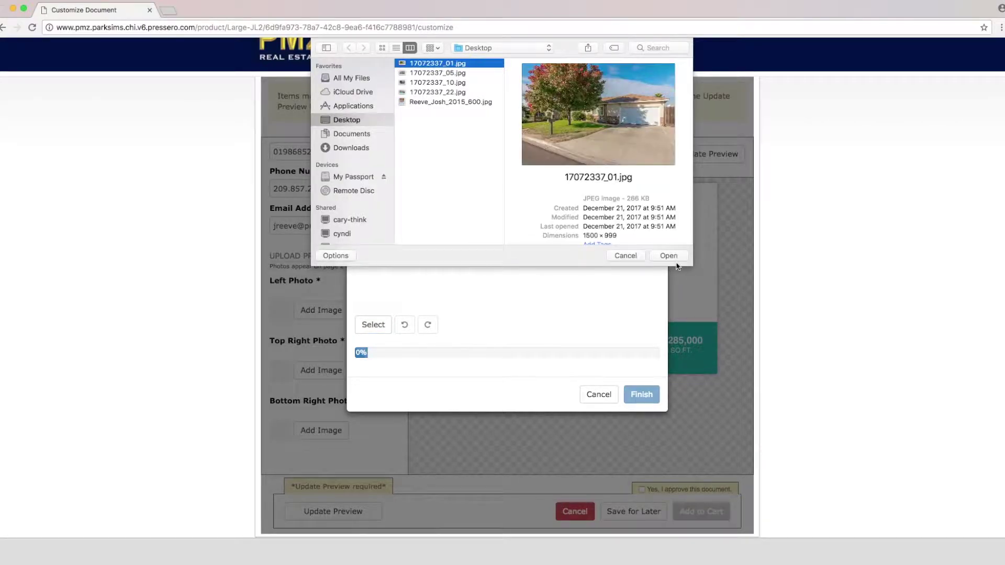
click(669, 256)
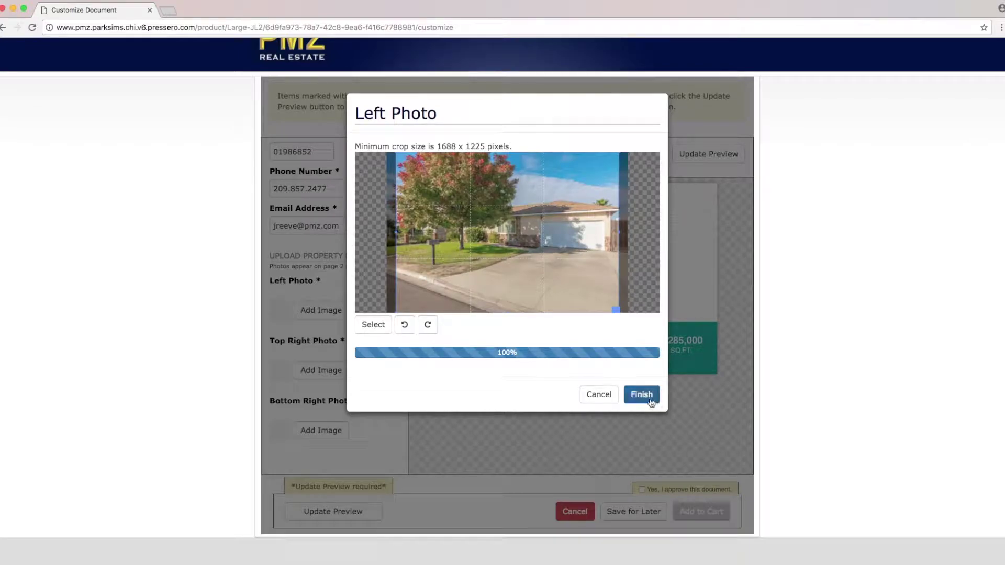
click(643, 396)
Step: Upload the kitchen photo 17072337_10.jpg as the top right property photo
scroll(283, 350, down, 1)
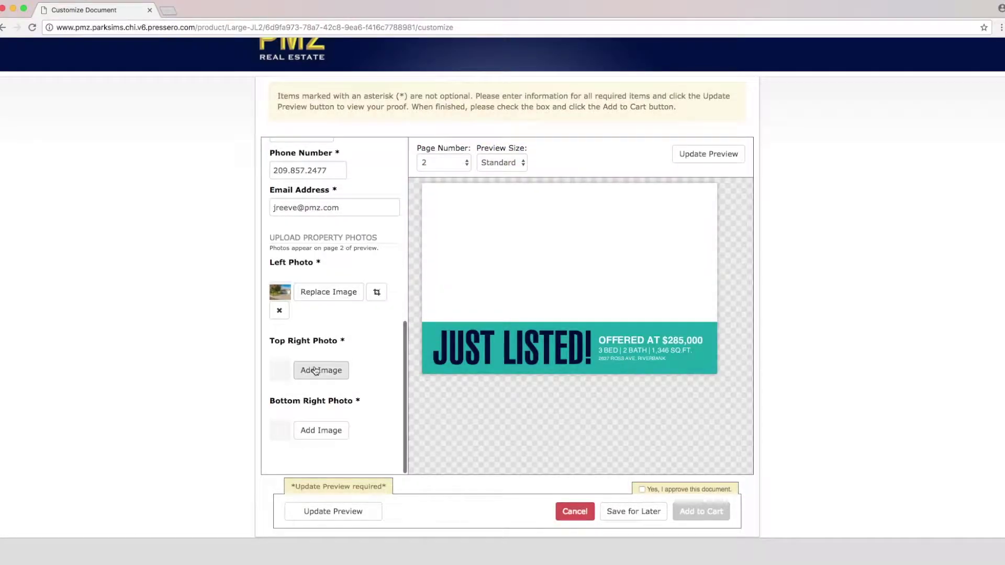
click(319, 370)
click(389, 325)
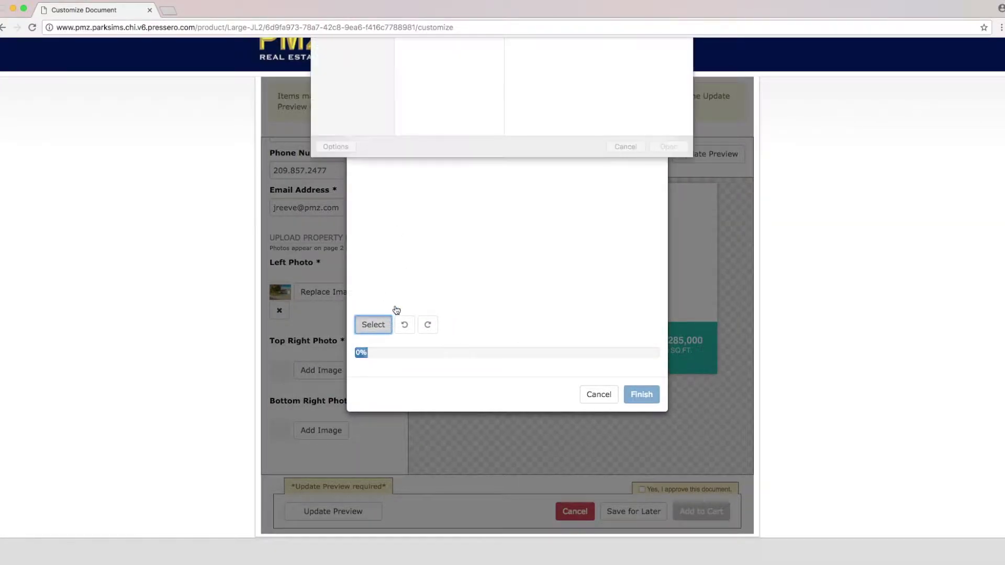
click(475, 73)
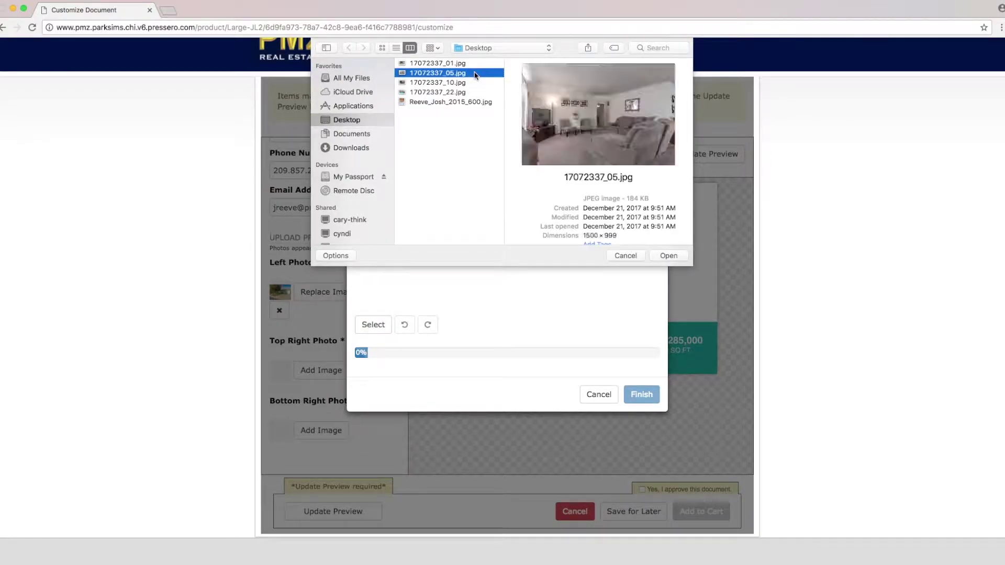
click(474, 83)
click(662, 256)
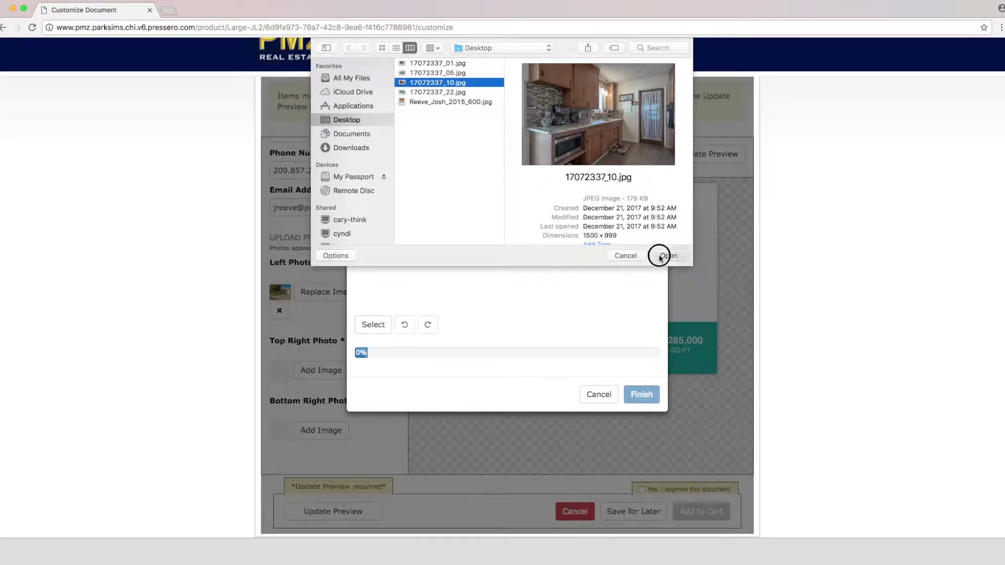
click(640, 396)
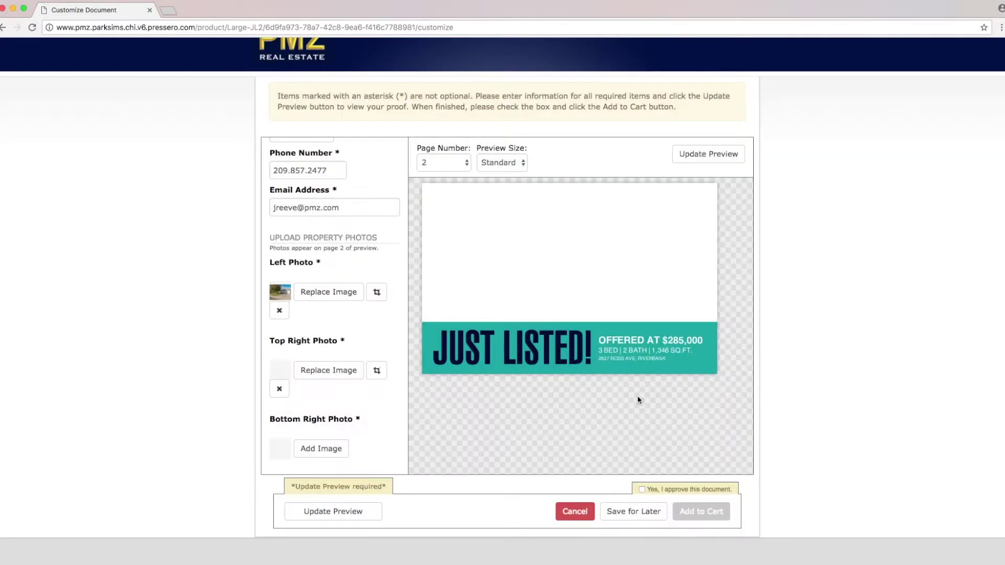
Step: Upload 17072337_22.jpg as the bottom right photo and refresh the proof
click(314, 450)
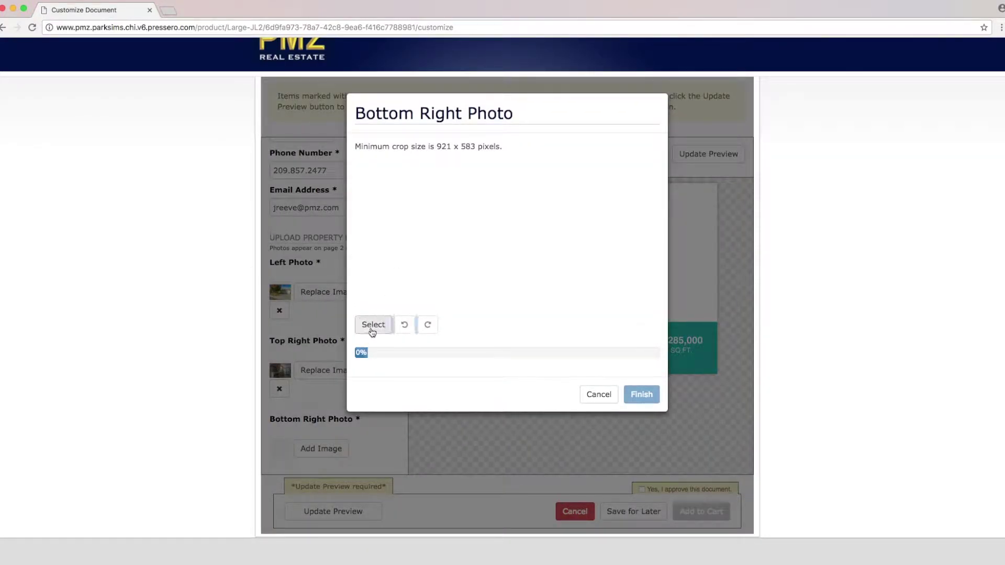
click(373, 326)
click(441, 92)
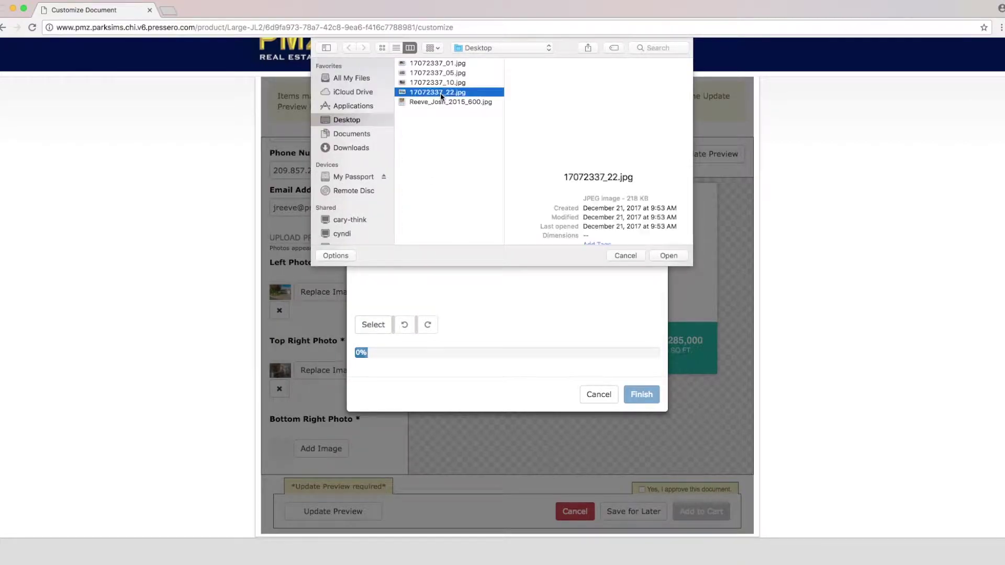
key(Return)
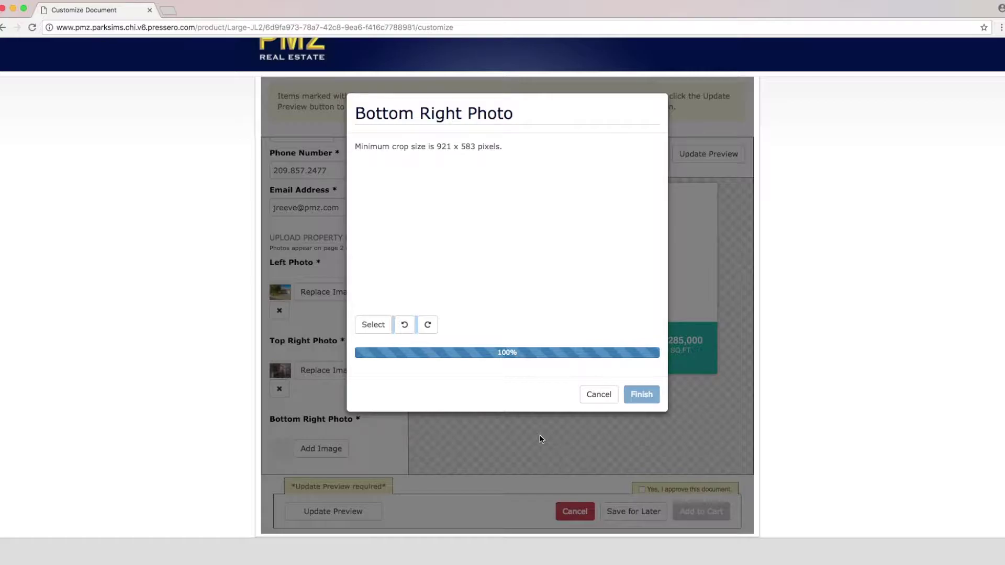
click(648, 400)
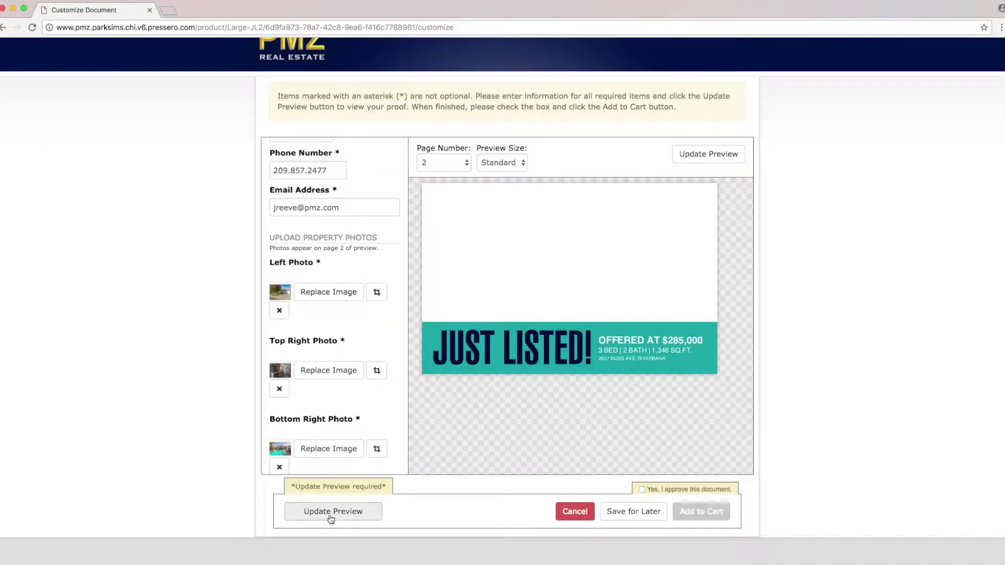
click(331, 512)
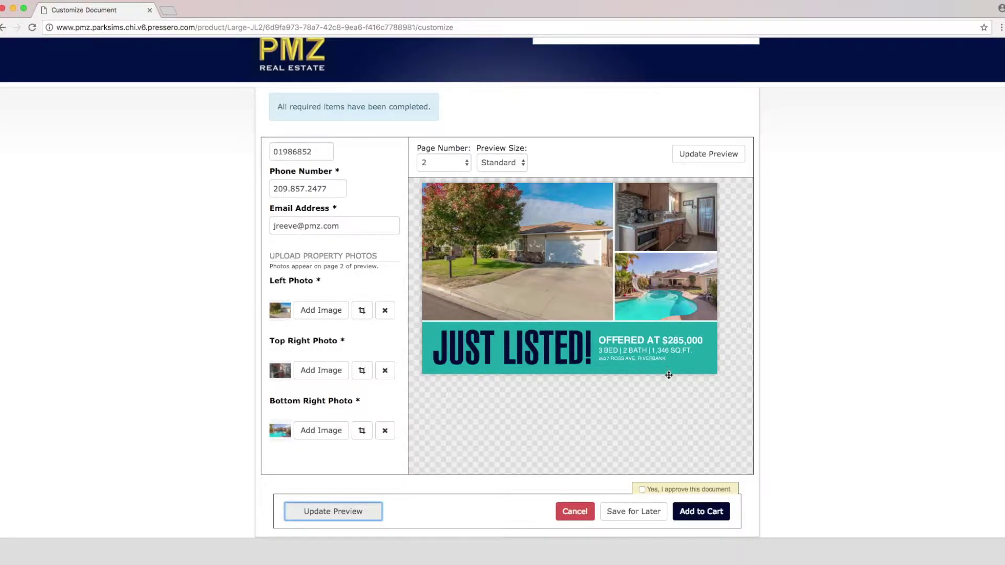
Step: Switch the proof back to page 1, approve the document and add it to the cart
click(465, 165)
click(453, 155)
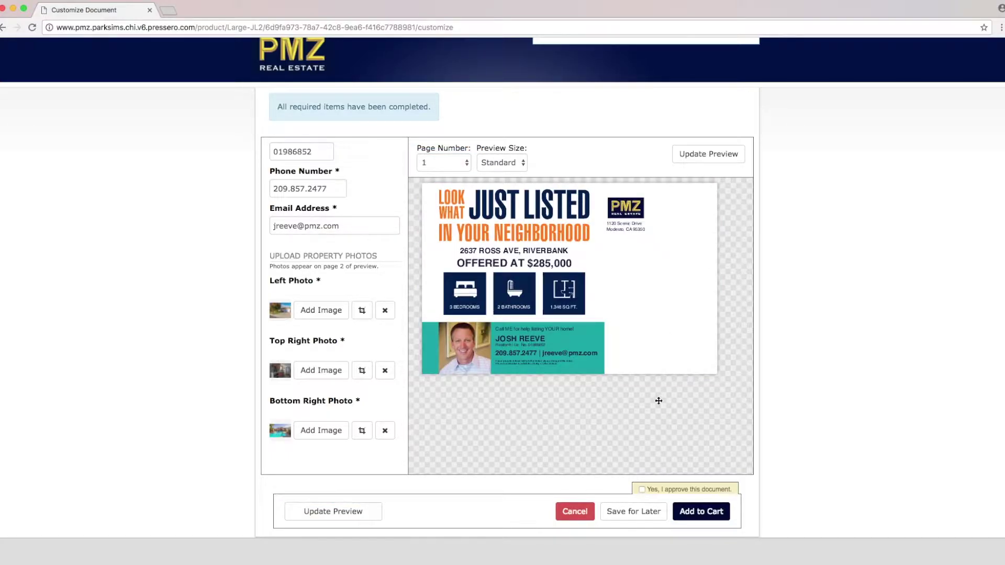
click(643, 491)
click(722, 522)
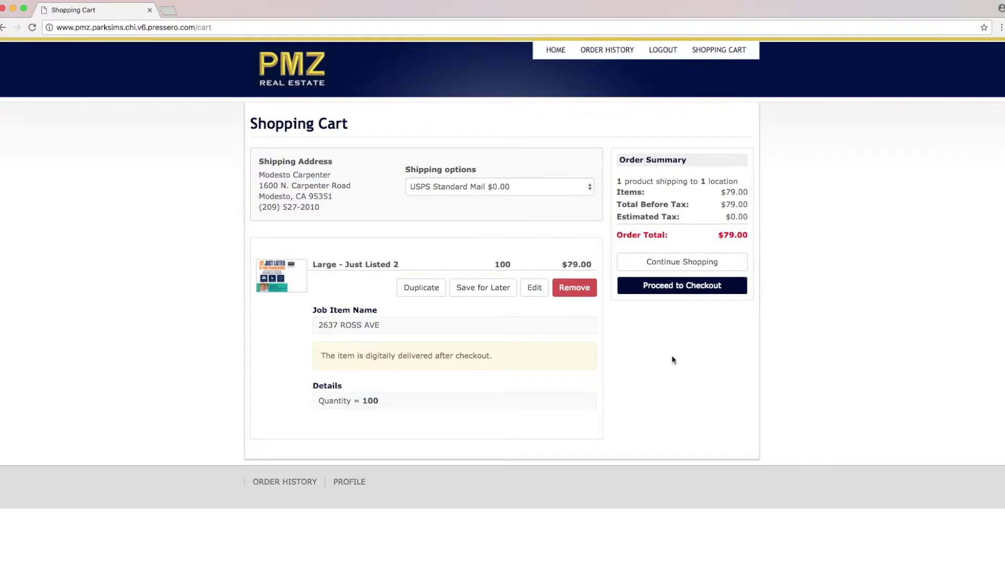
Step: Proceed to checkout with the 100-postcard order totaling $79.00
click(678, 287)
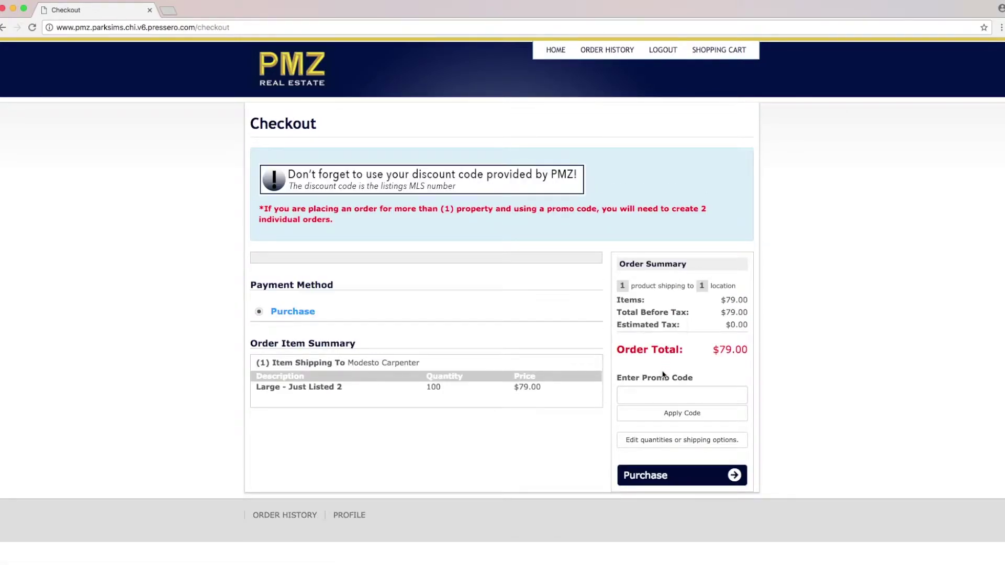
Step: Apply promo code 17072337 for $39 off, then confirm the $40.00 purchase
click(687, 397)
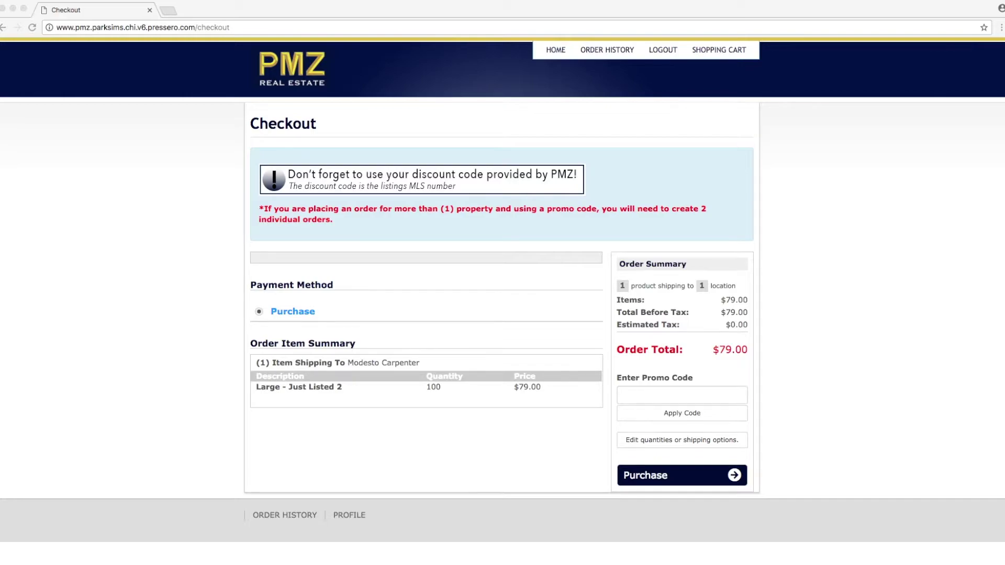
click(684, 399)
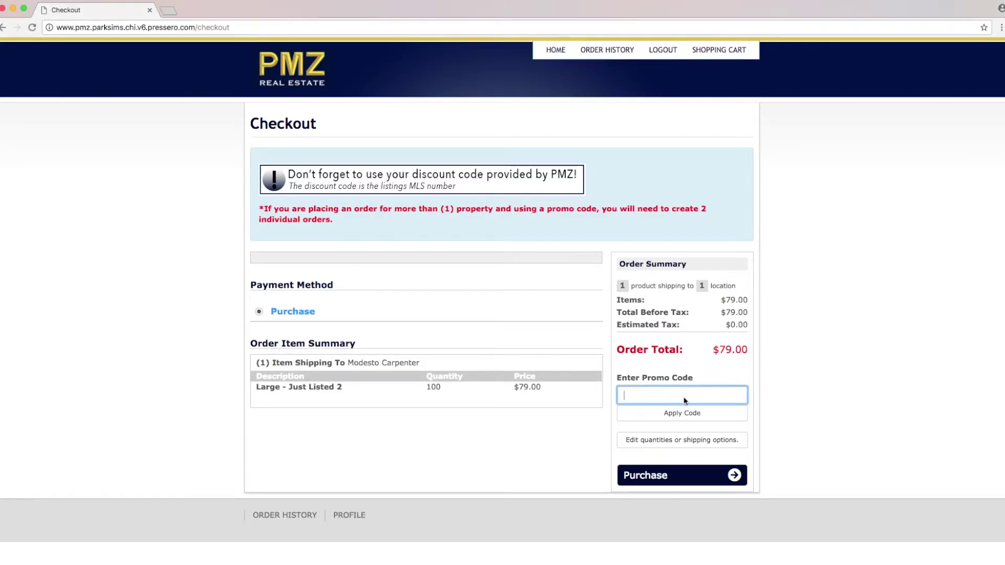
text(17072337)
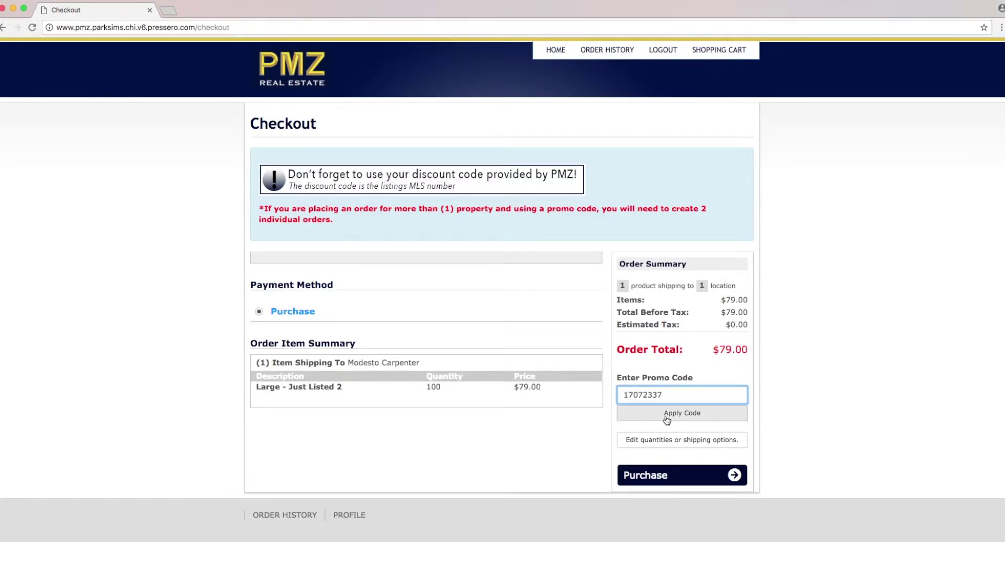
click(679, 416)
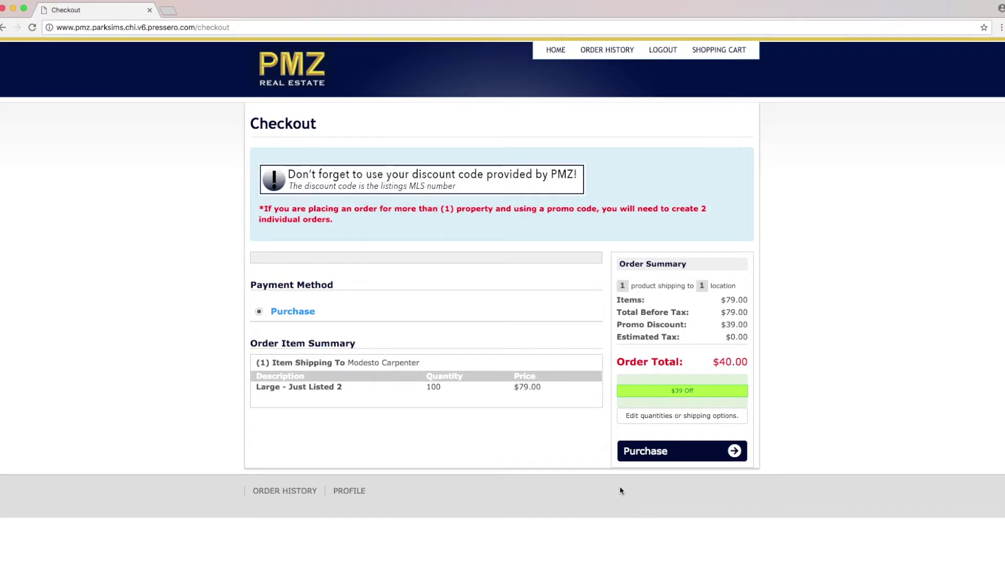
click(681, 452)
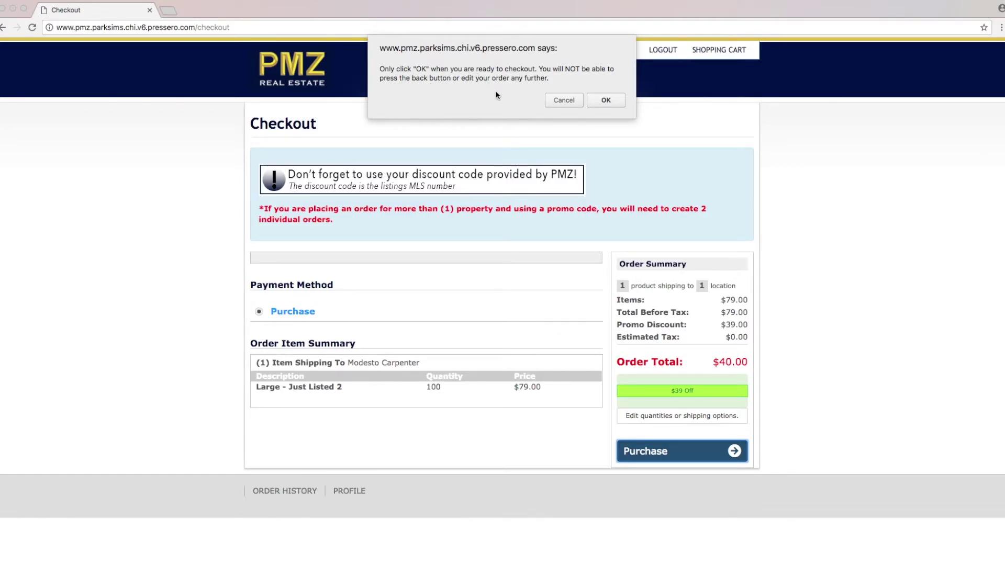
click(607, 100)
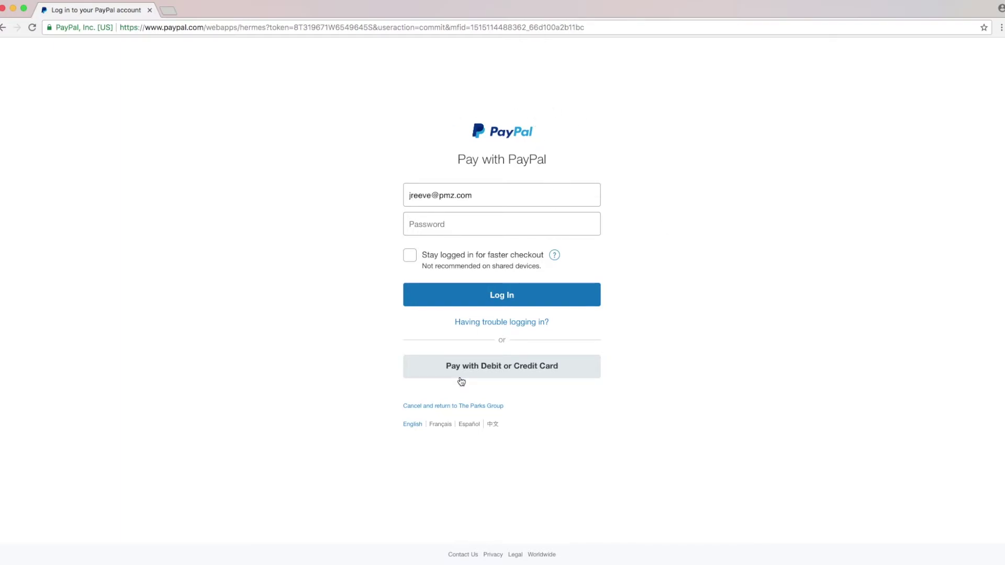
Step: Choose to pay the $40.00 Pressero order by debit or credit card instead of logging into PayPal
click(504, 371)
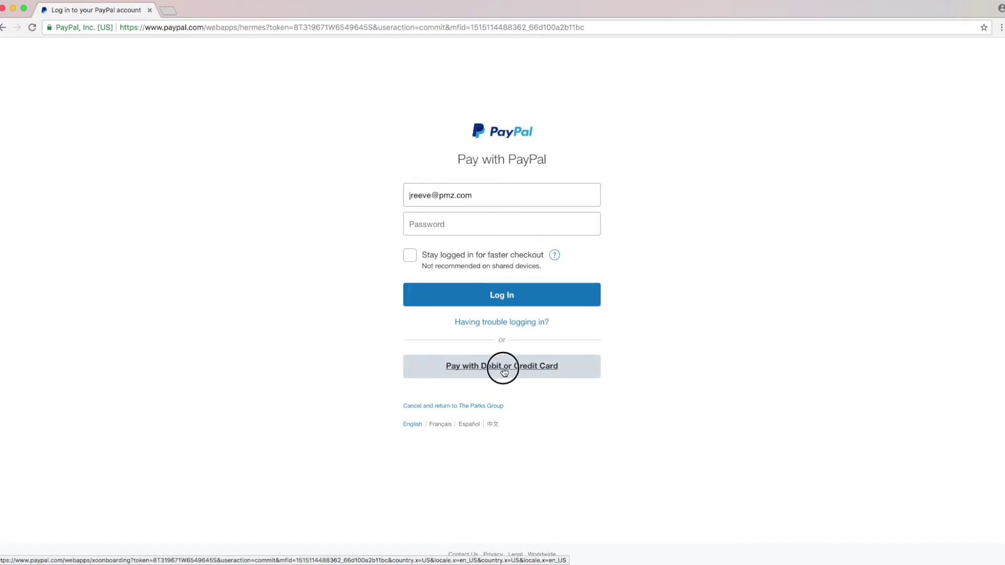